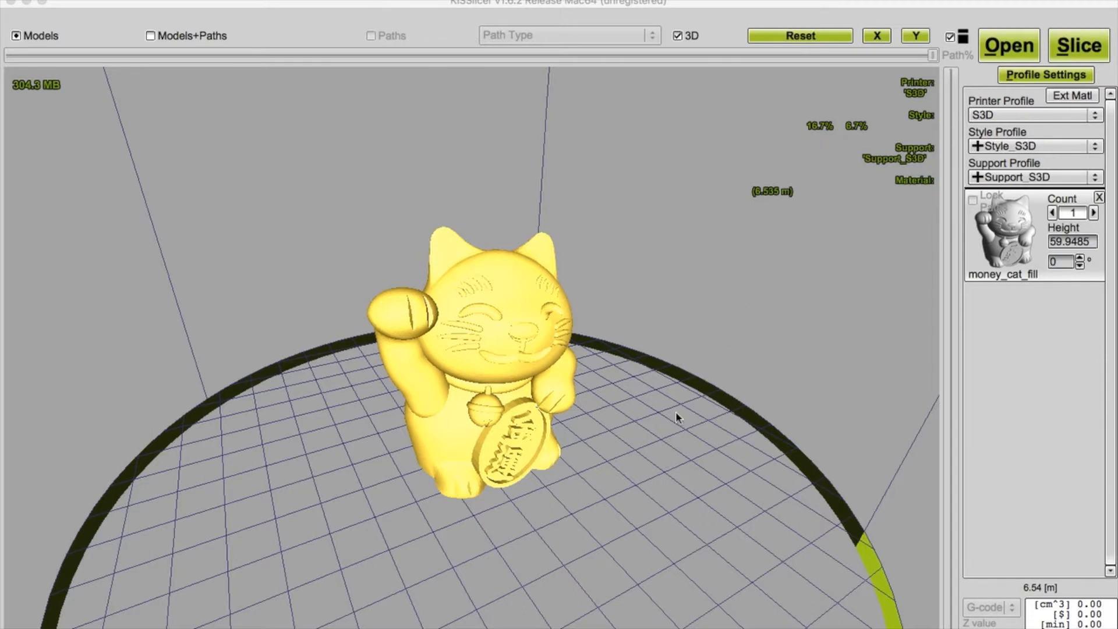
Open the profile settings and review the style, support, extruder map, printer and material settings
left_click(1026, 75)
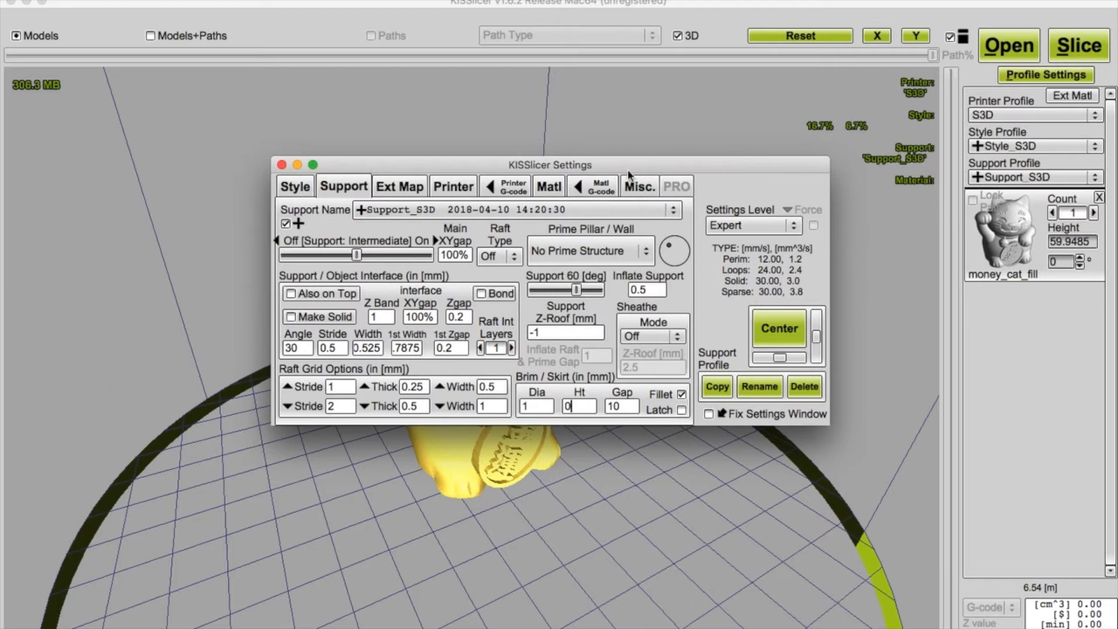
left_click_drag(645, 177, 598, 214)
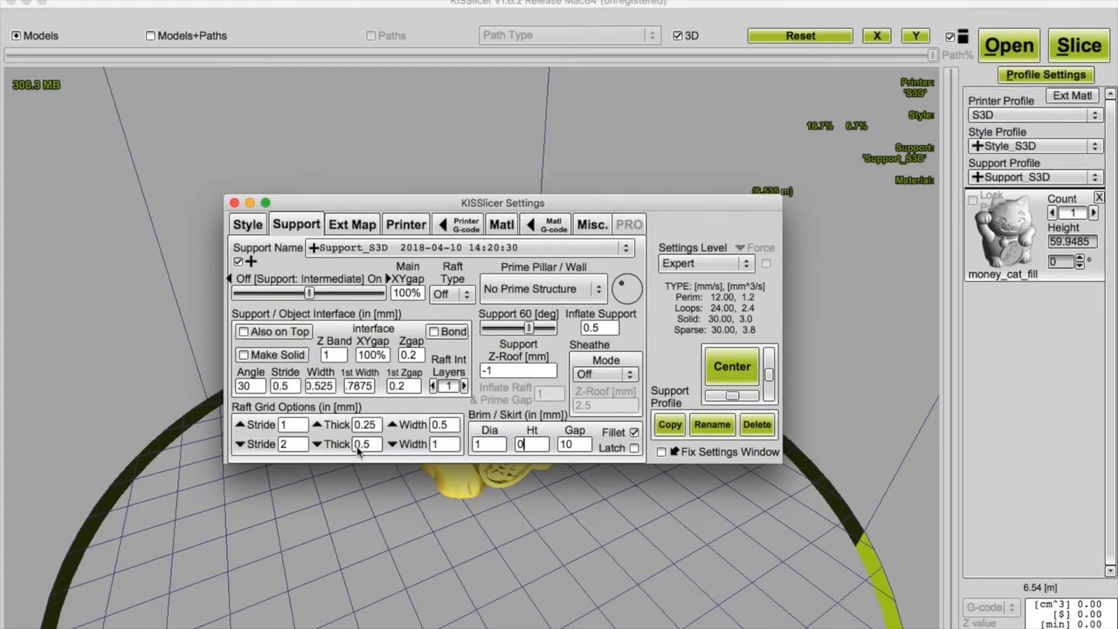
left_click(243, 224)
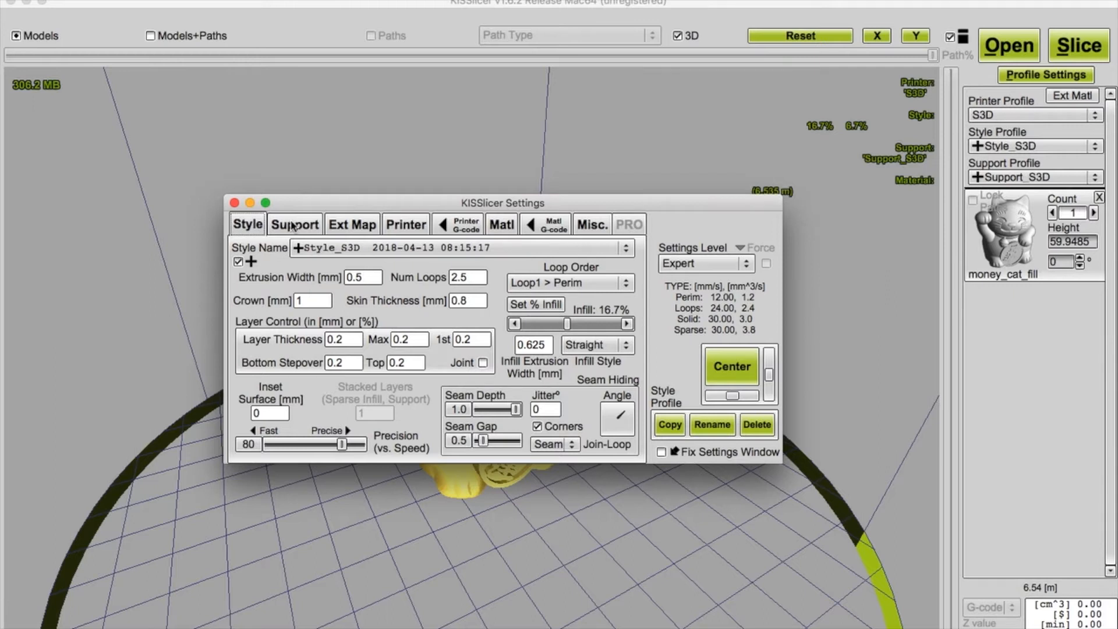
left_click(295, 226)
left_click(376, 228)
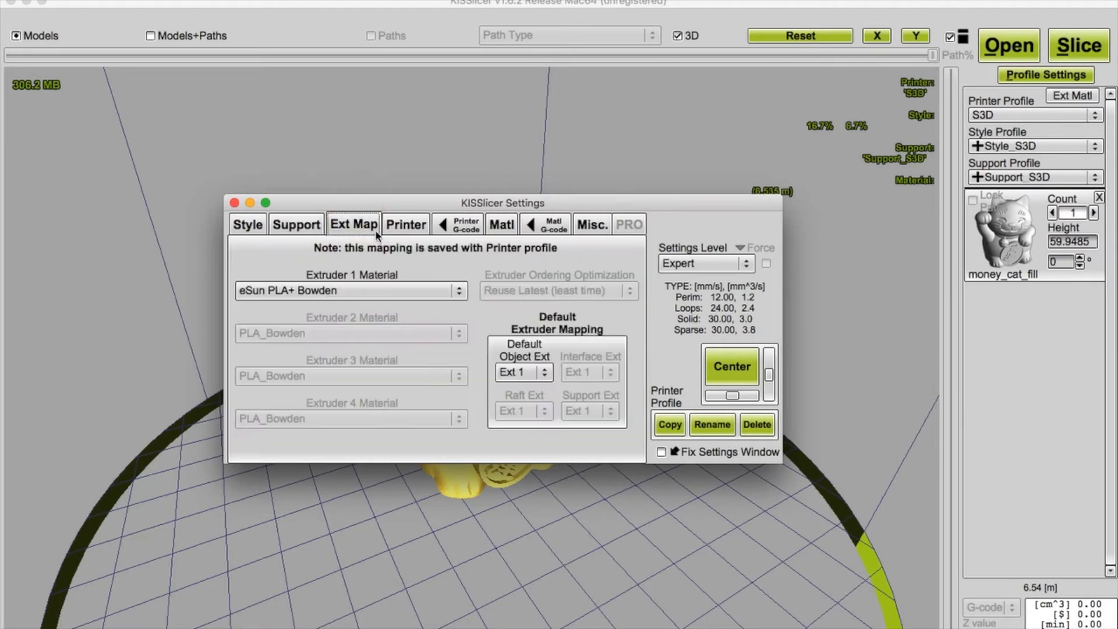
left_click(402, 227)
left_click(512, 228)
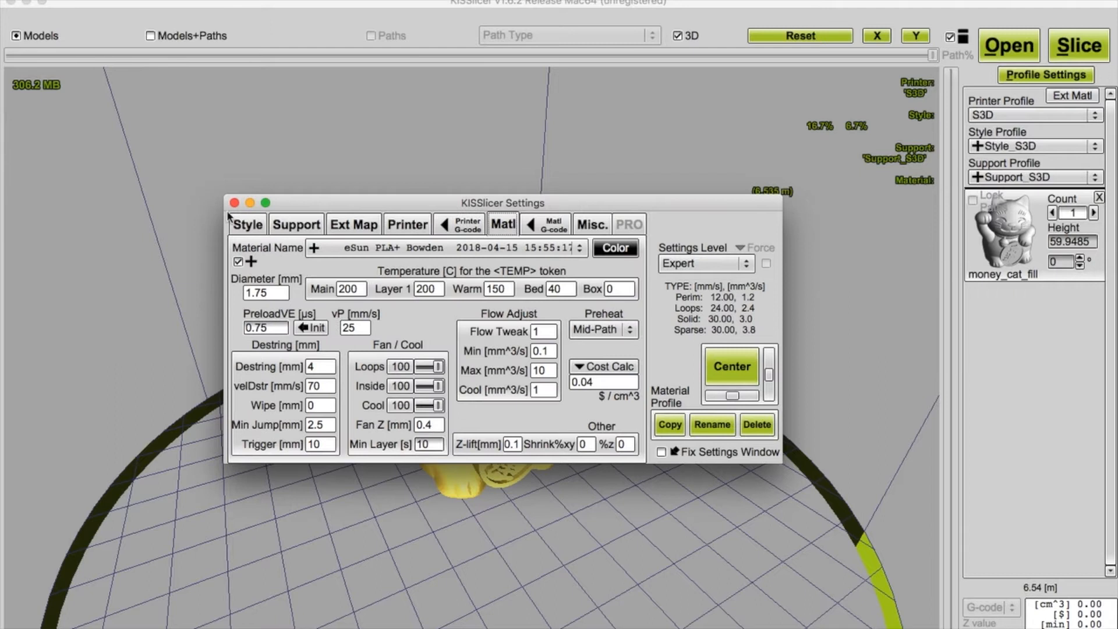
left_click(250, 224)
left_click(507, 226)
Switch the settings level to Basic and review which style, support, extruder map and printer options remain editable
left_click(702, 266)
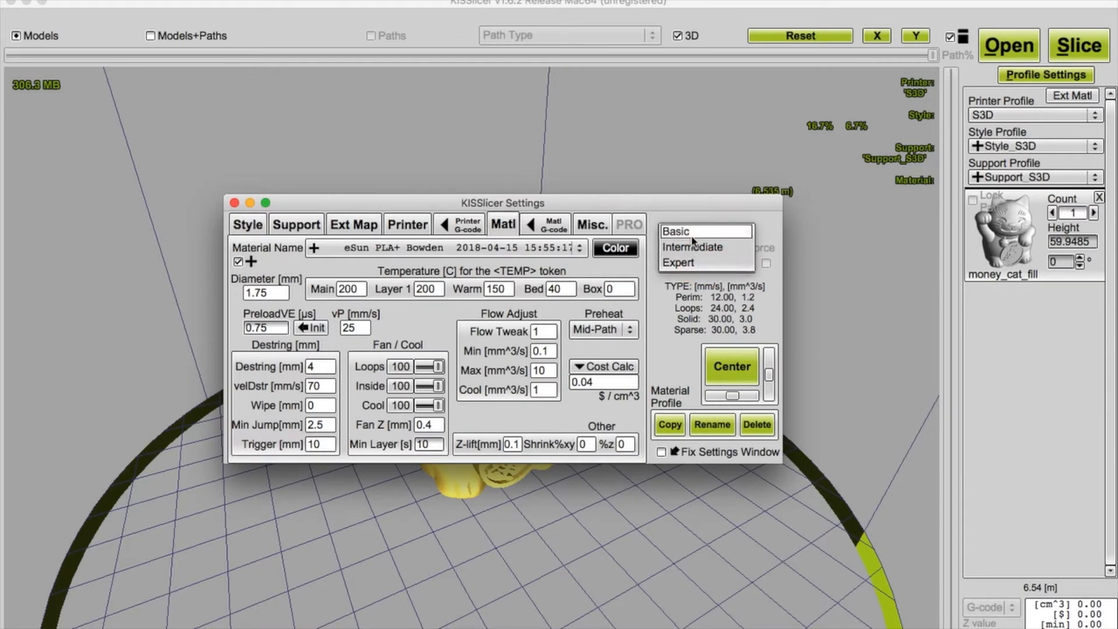
left_click(690, 234)
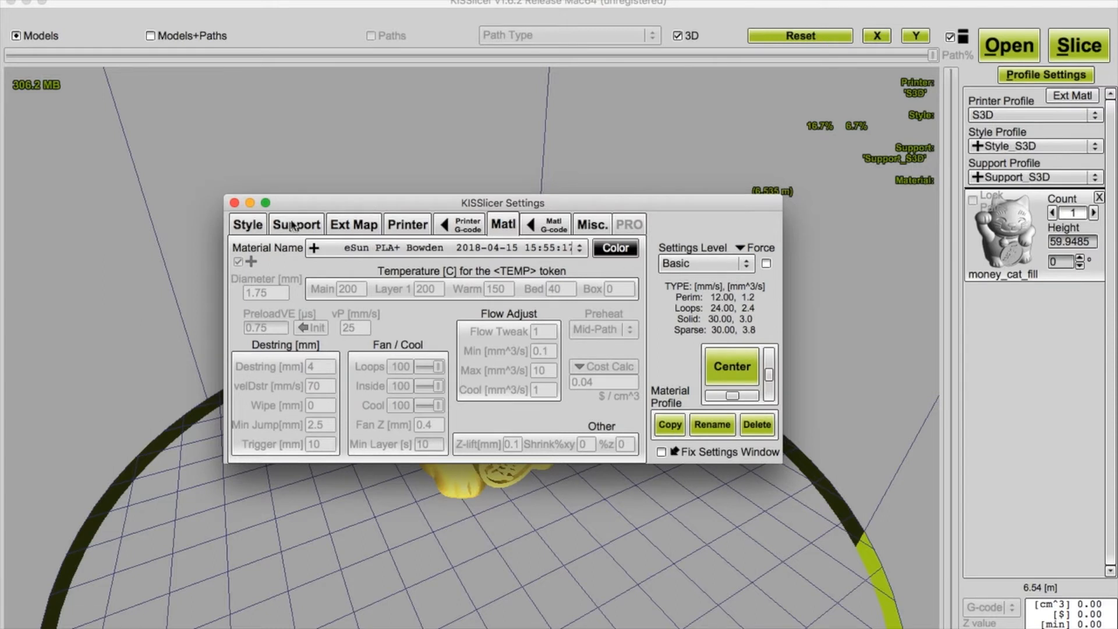
left_click(248, 226)
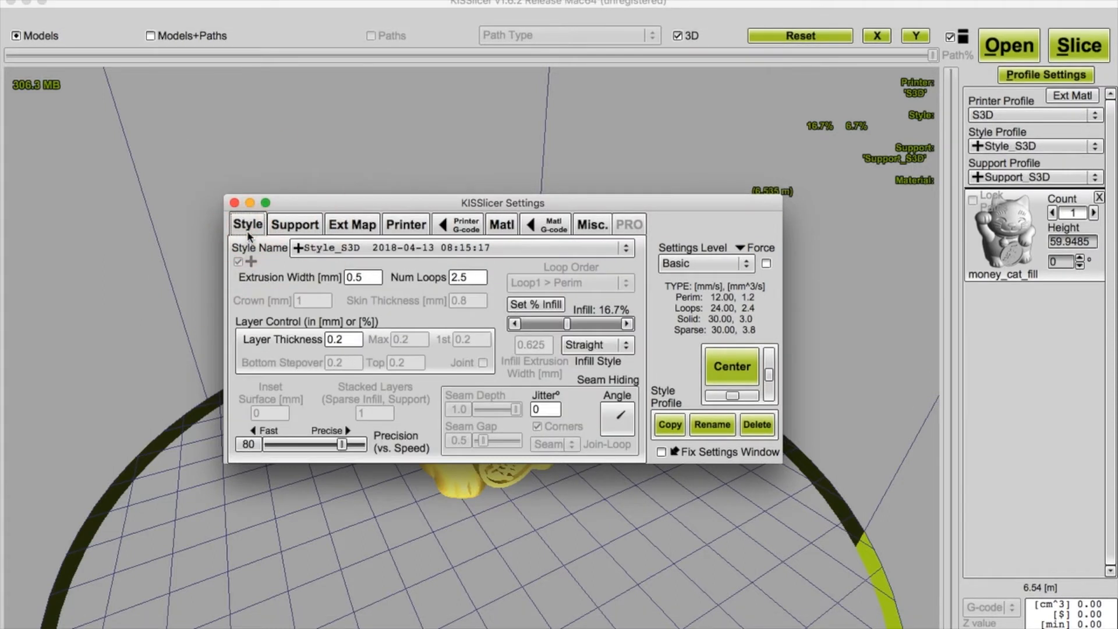
left_click(295, 225)
left_click(363, 227)
left_click(407, 224)
left_click(256, 224)
Set the settings level to Expert and close the profile settings
left_click(708, 264)
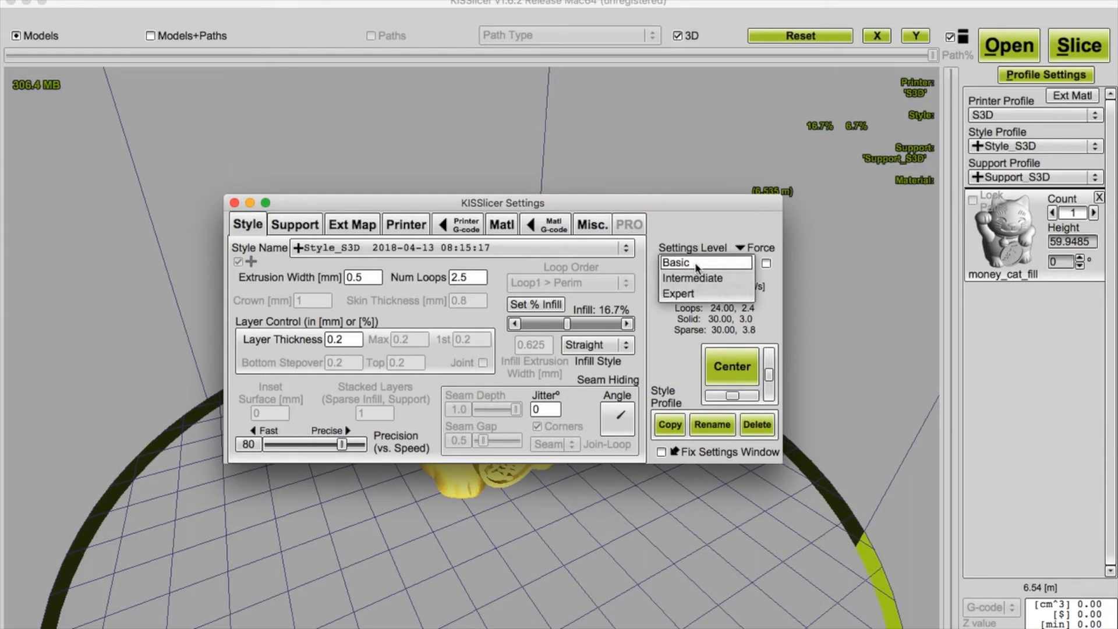
left_click(676, 293)
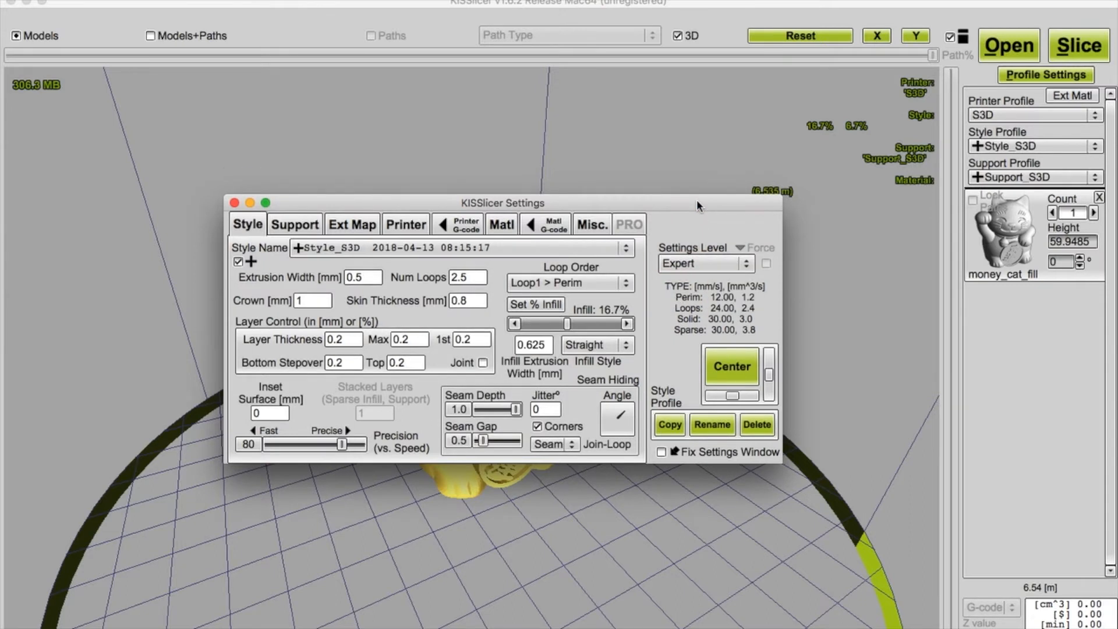
left_click_drag(697, 199, 704, 181)
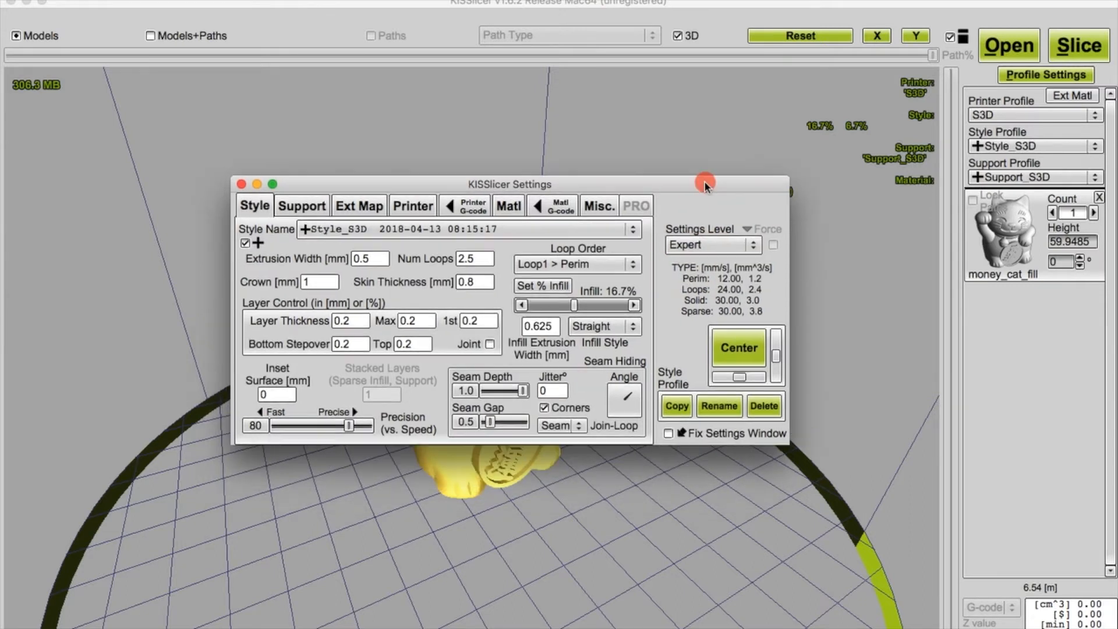
left_click(240, 184)
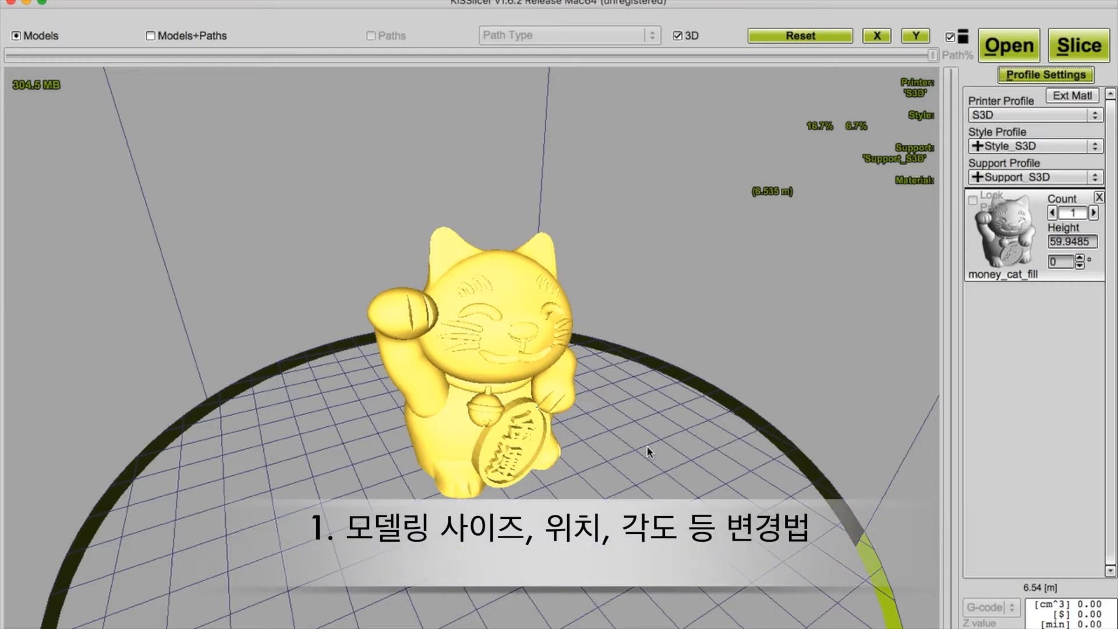
left_click(1036, 76)
left_click_drag(477, 183, 274, 20)
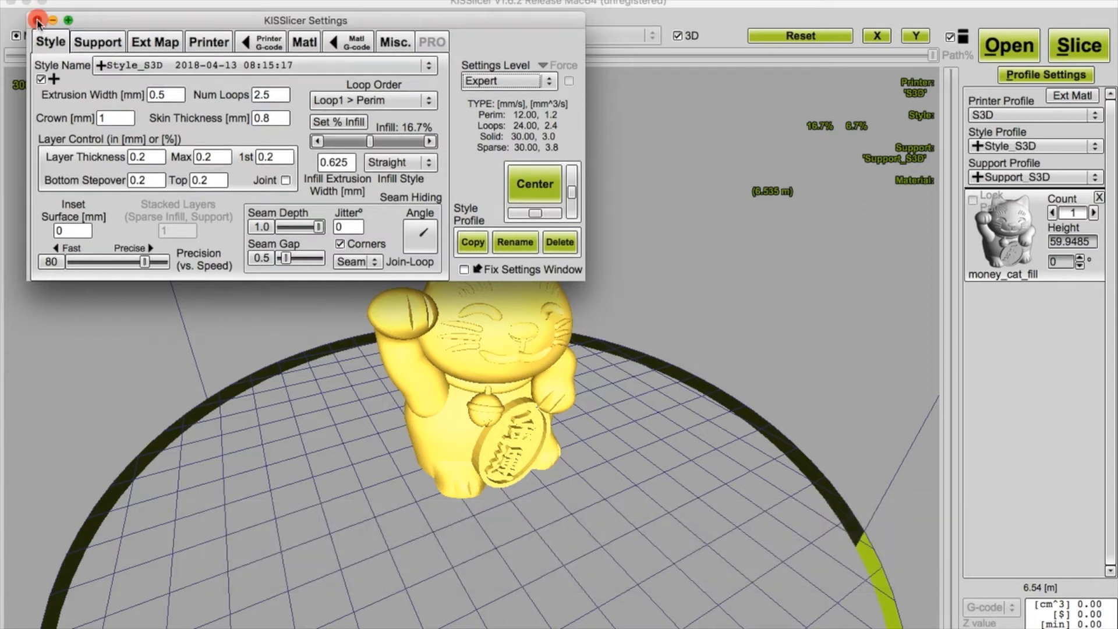
left_click(517, 355)
mouse_move(499, 407)
left_mouse_down()
mouse_move(652, 400)
mouse_move(361, 352)
mouse_move(642, 266)
mouse_move(564, 372)
left_mouse_up()
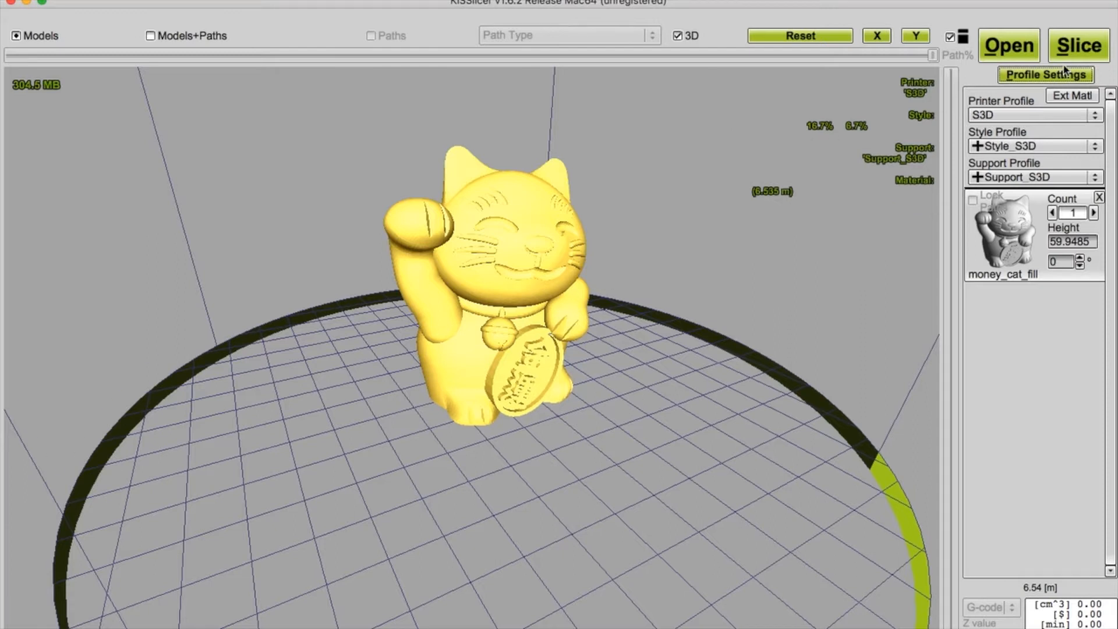
left_click_drag(624, 367, 624, 412)
Reopen the profile settings and center the cat model on the print bed
left_click(1046, 85)
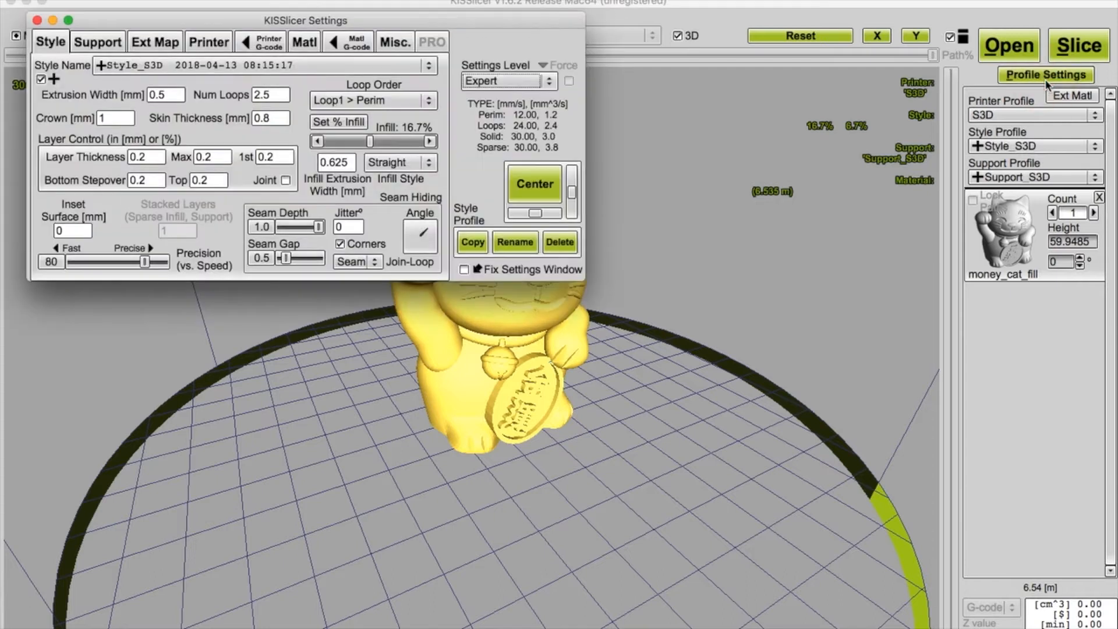
left_click_drag(398, 30, 342, 1)
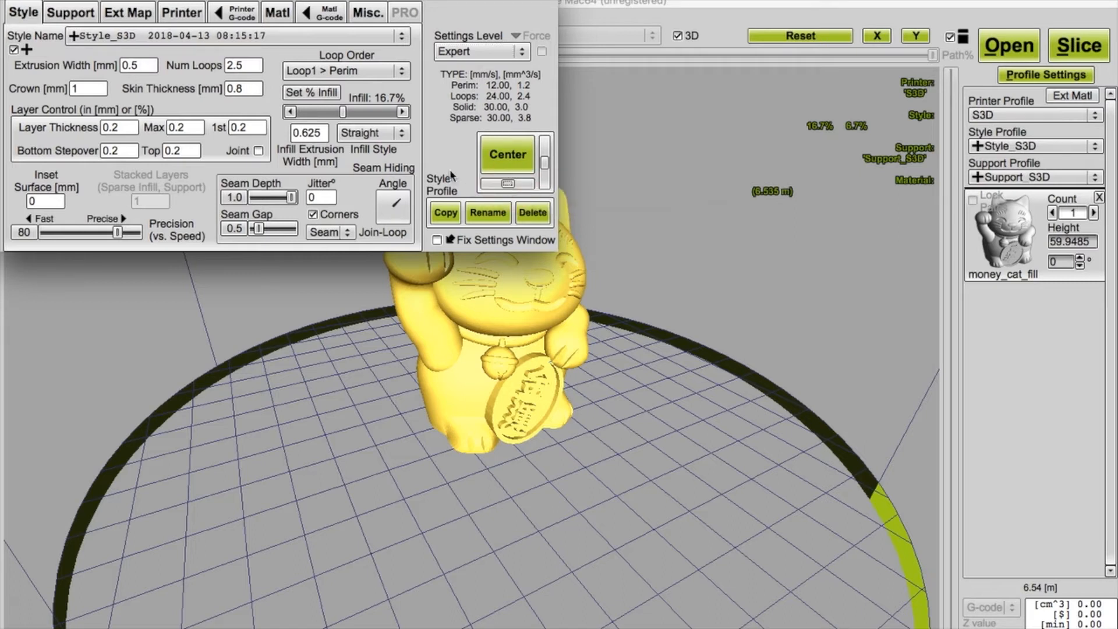
left_click_drag(508, 184, 545, 146)
left_click(507, 154)
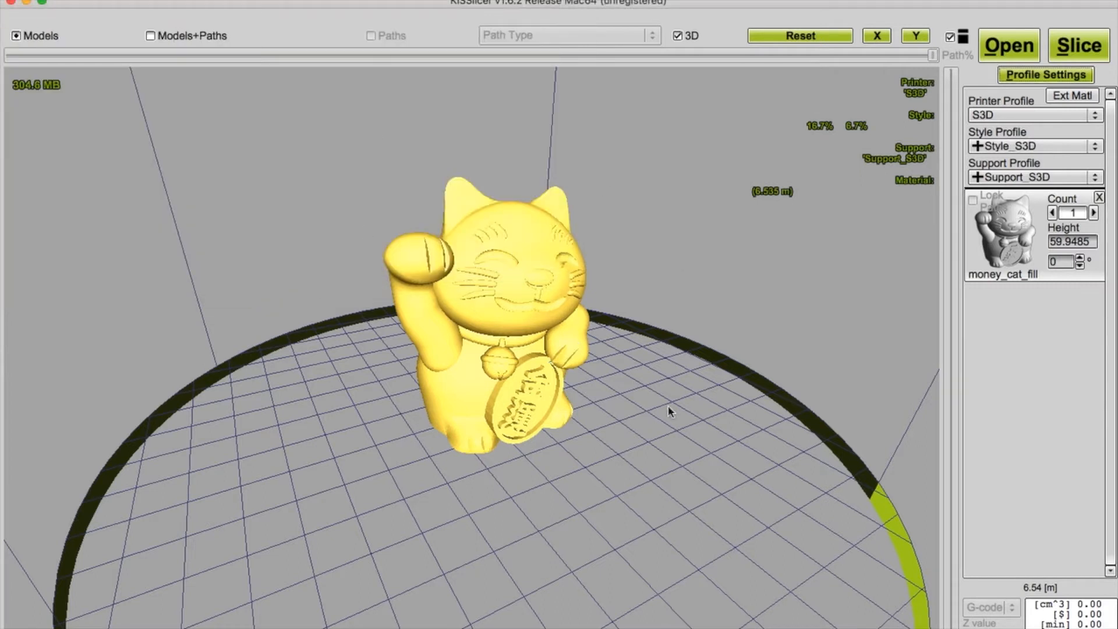
Rotate the cat model on the bed in 15° increments up to 105°, then back to 90°
left_click_drag(668, 418, 586, 438)
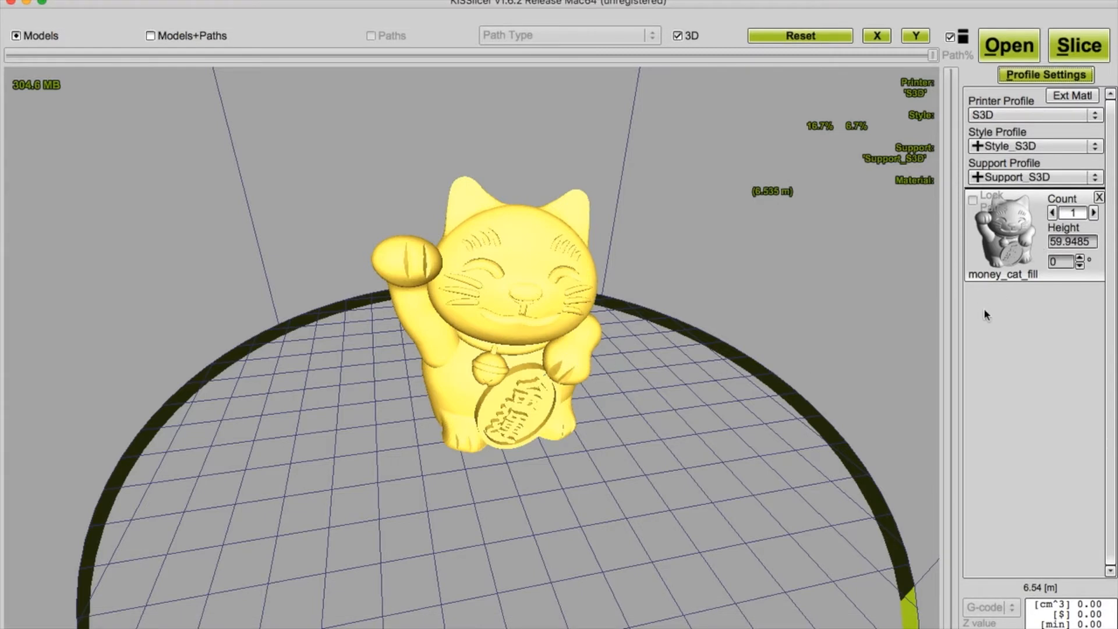
left_click_drag(686, 409, 676, 434)
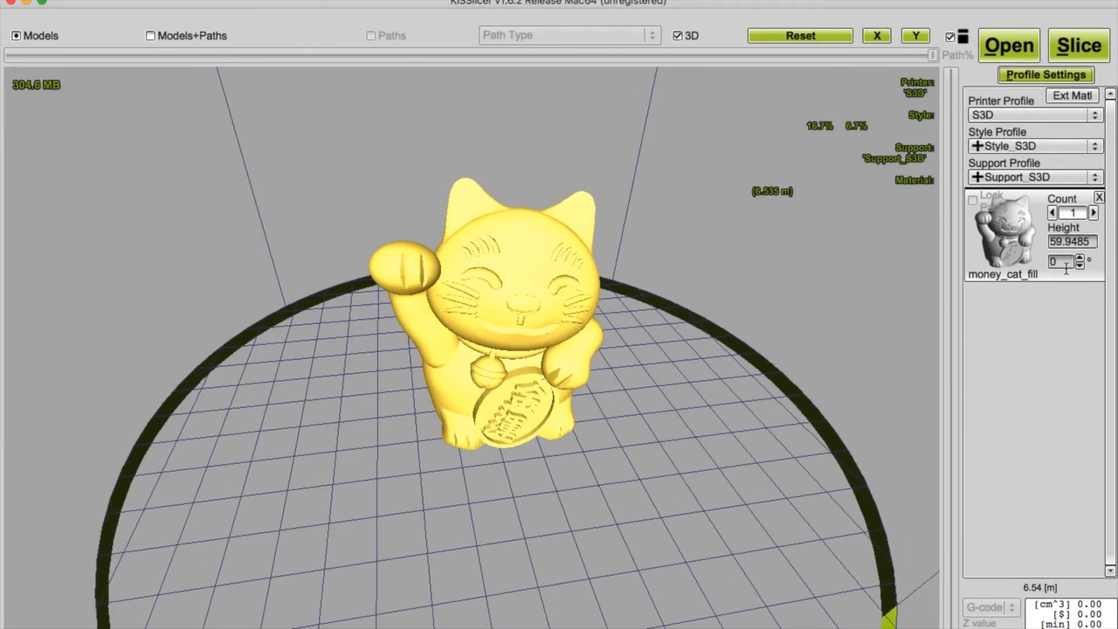
left_click(1080, 258)
left_click(1081, 258)
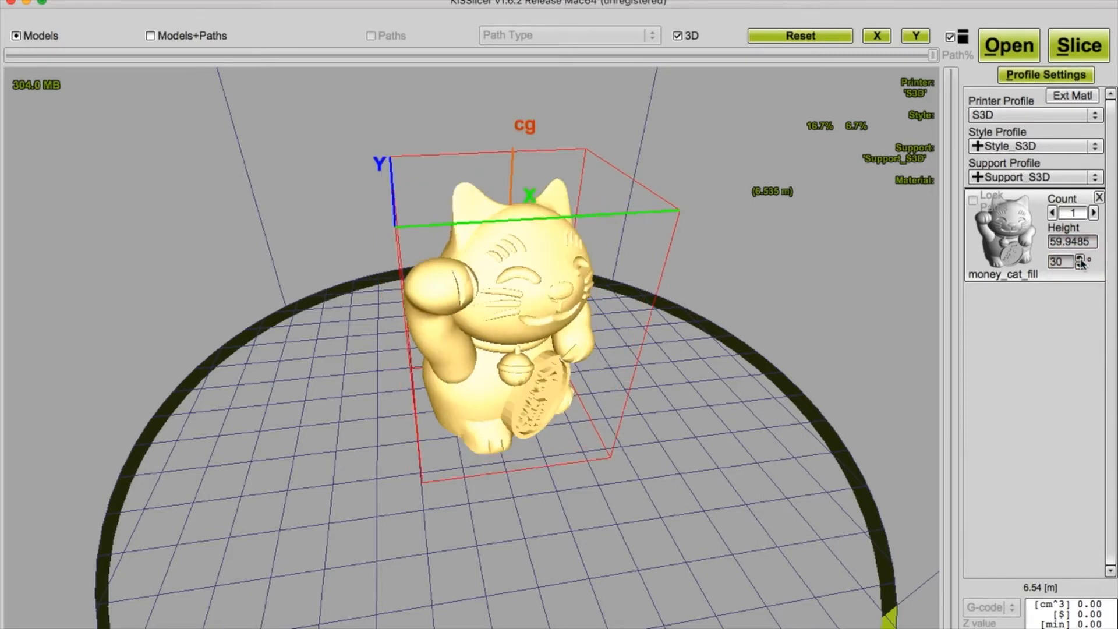
left_click(1080, 258)
left_click(1080, 258)
left_click(1080, 259)
left_click(1081, 259)
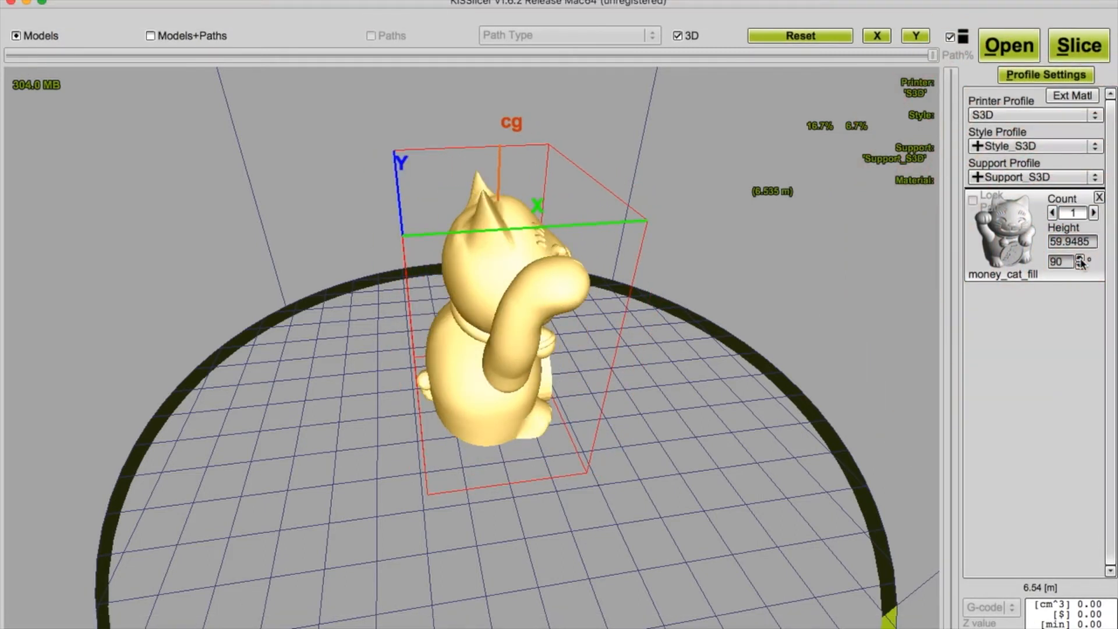
left_click(1081, 258)
left_click(1081, 265)
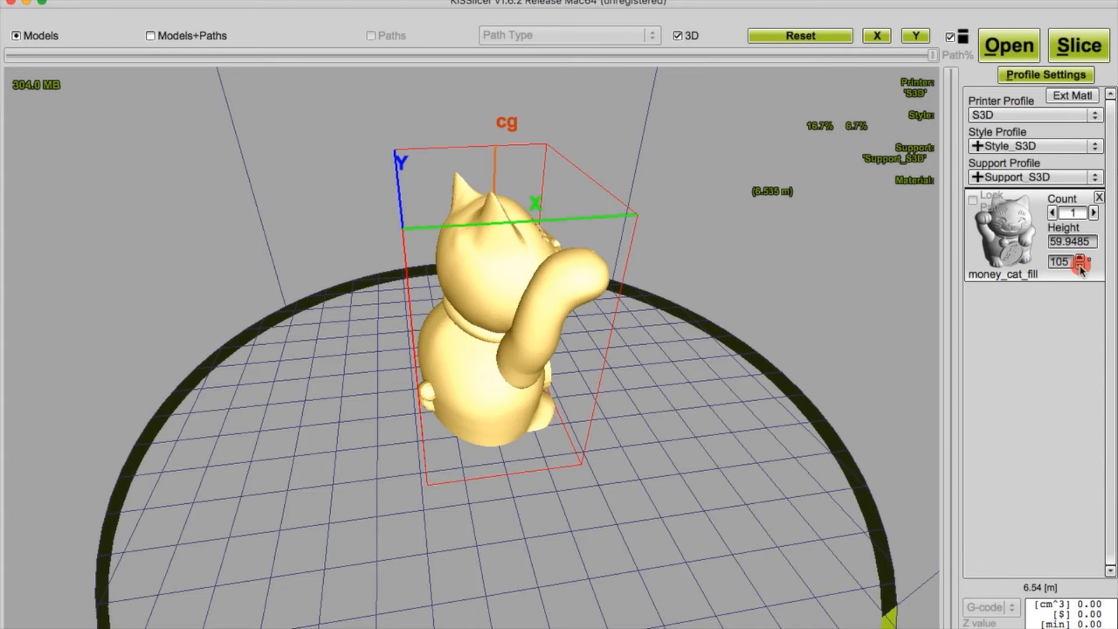
Step the cat model's rotation back down to 30°, then enter an exact angle of 29°
left_click_drag(783, 408, 726, 418)
right_click_drag(721, 418, 589, 417)
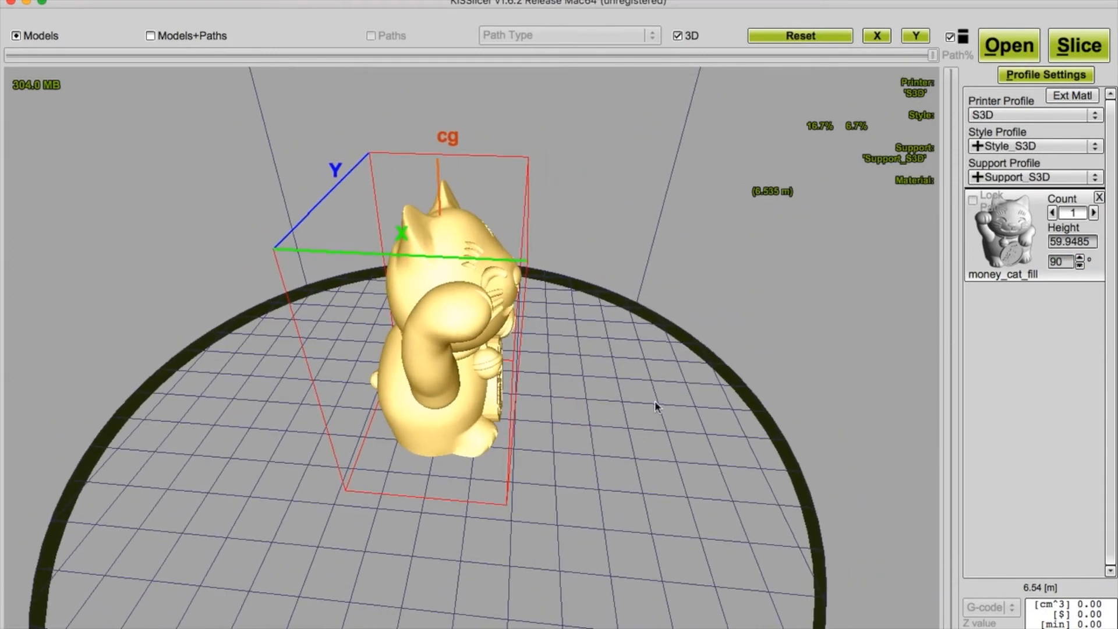
left_click(1080, 266)
left_click(1081, 266)
left_click(1080, 266)
left_click(1080, 266)
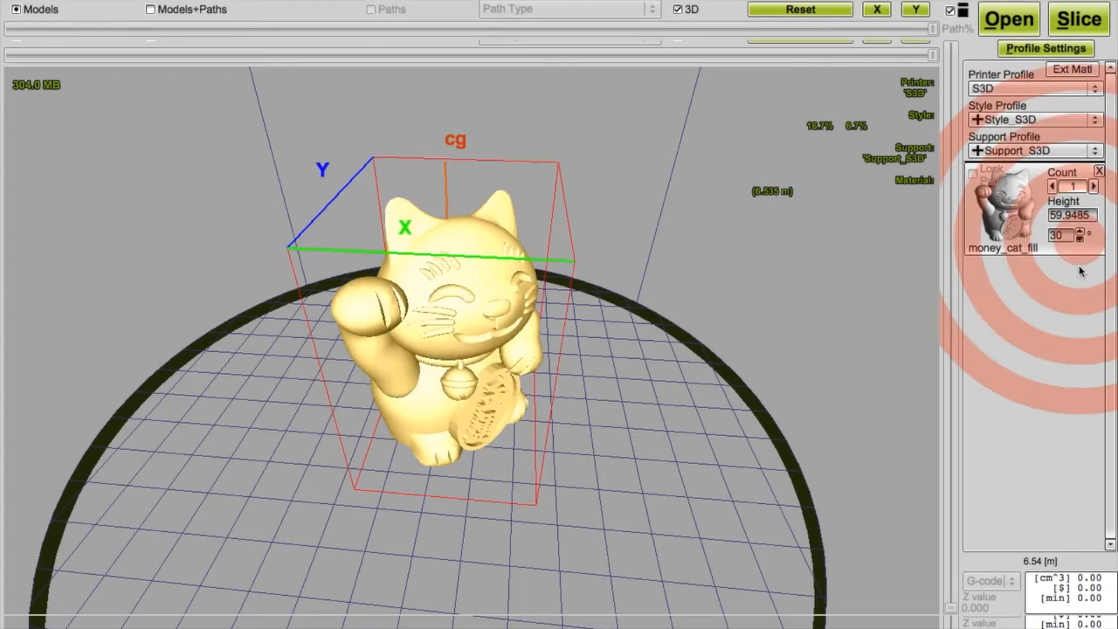
left_click(1063, 264)
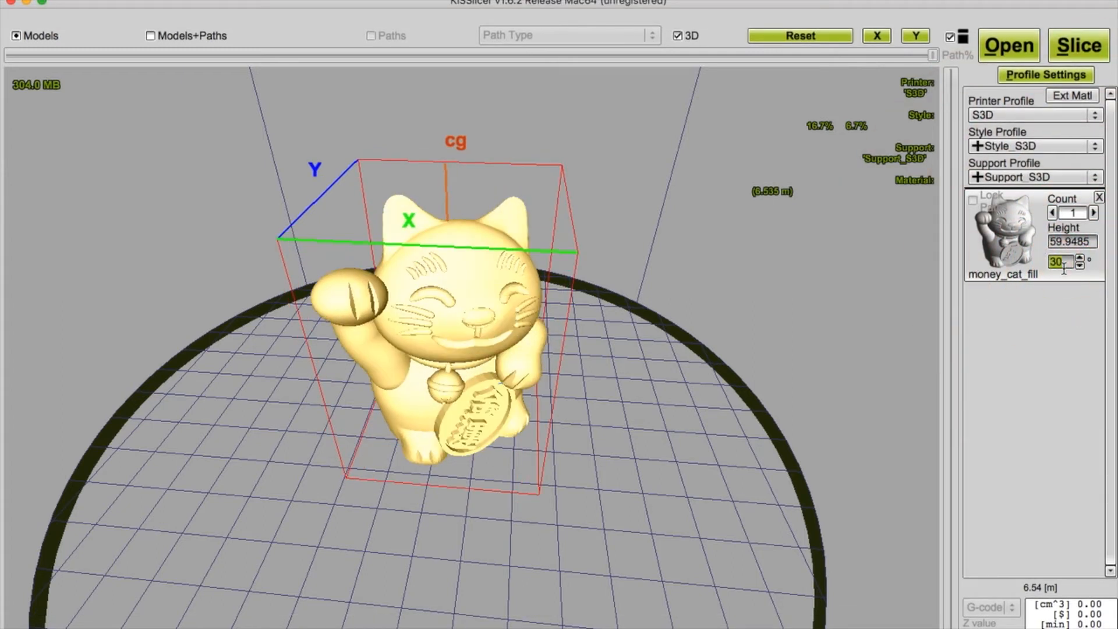
type("29")
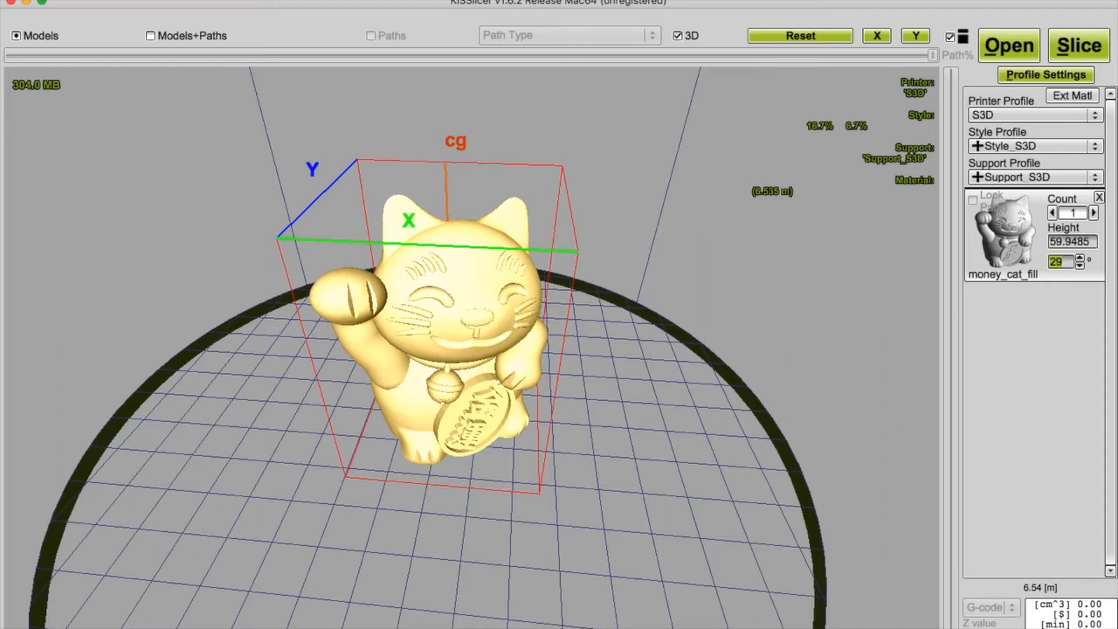
Set the cat model's rotation angle to 0°
left_click(1068, 265)
type("0")
key("Return")
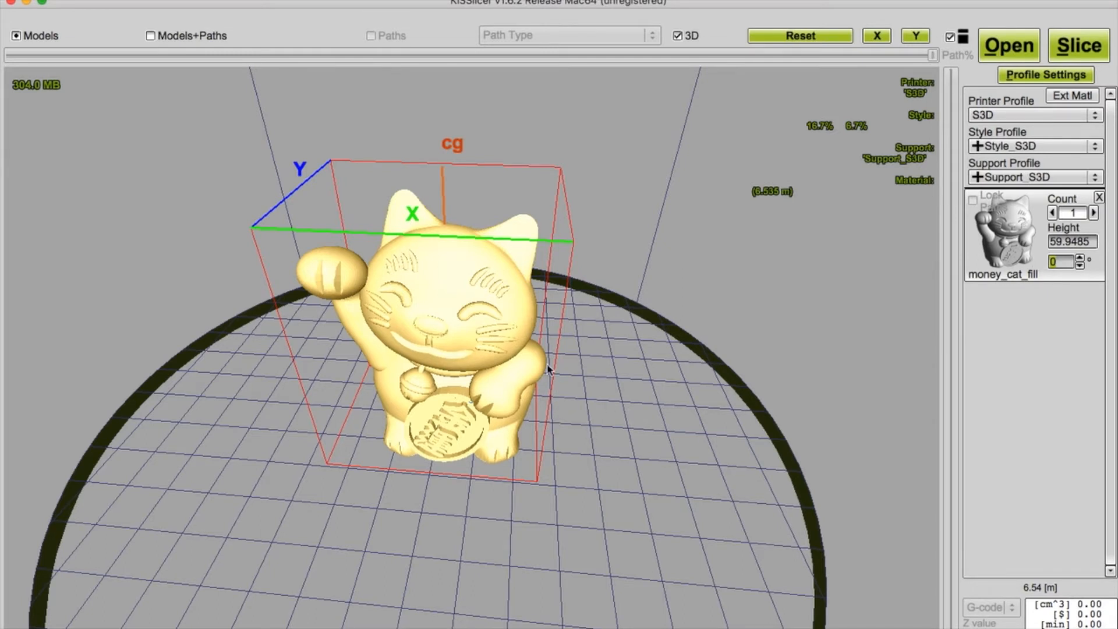
Lay the cat model down by applying the Y => Up mesh transform
right_click(1018, 252)
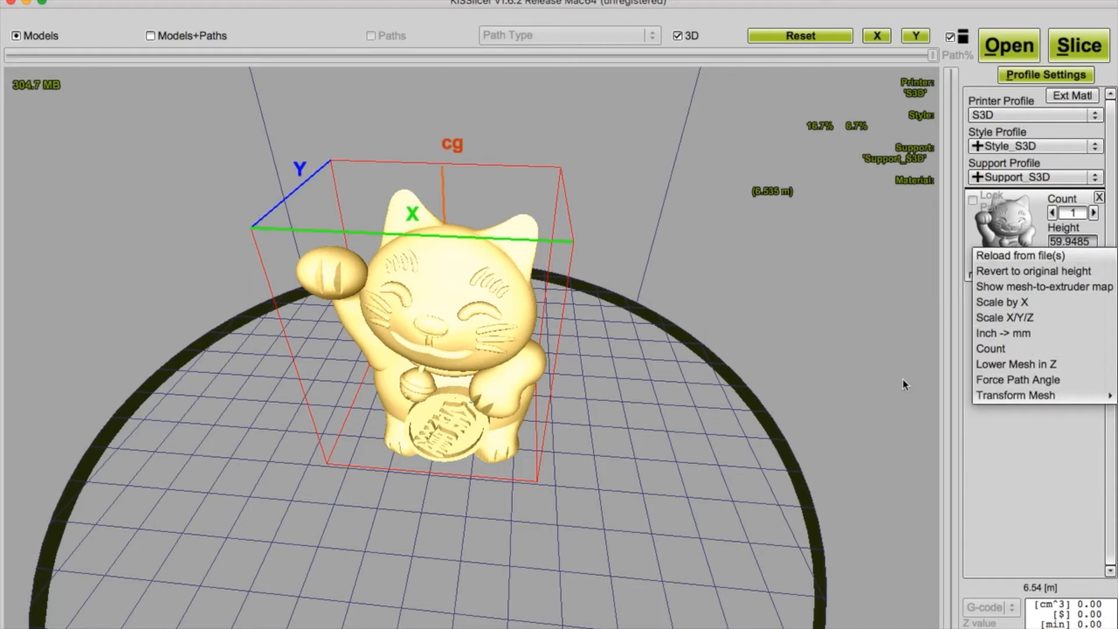
left_click(885, 407)
right_click(1033, 272)
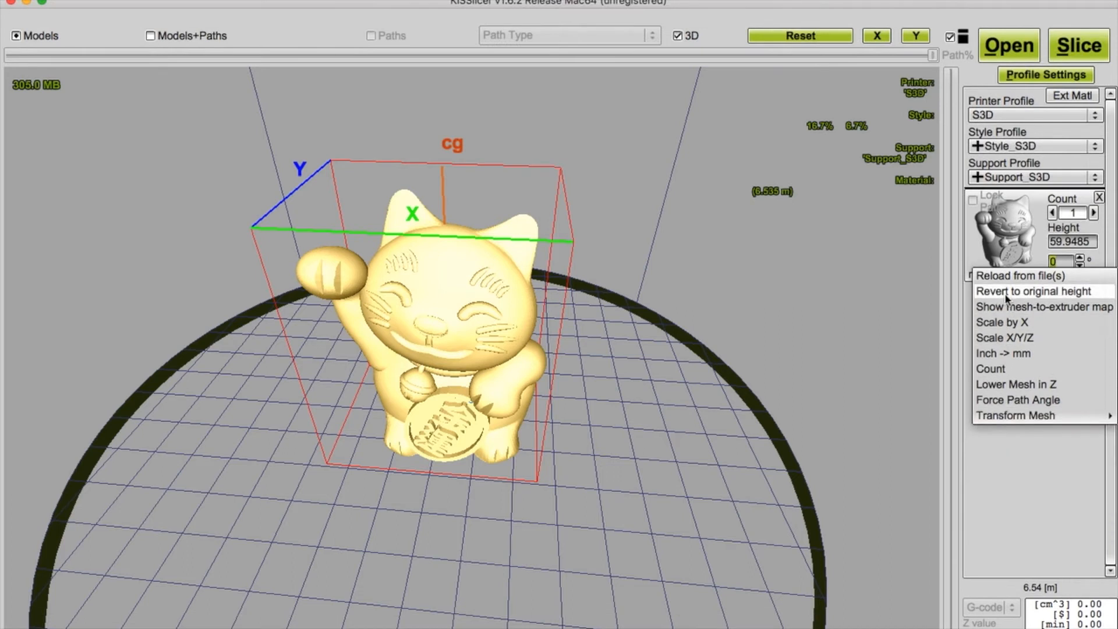
mouse_move(991, 416)
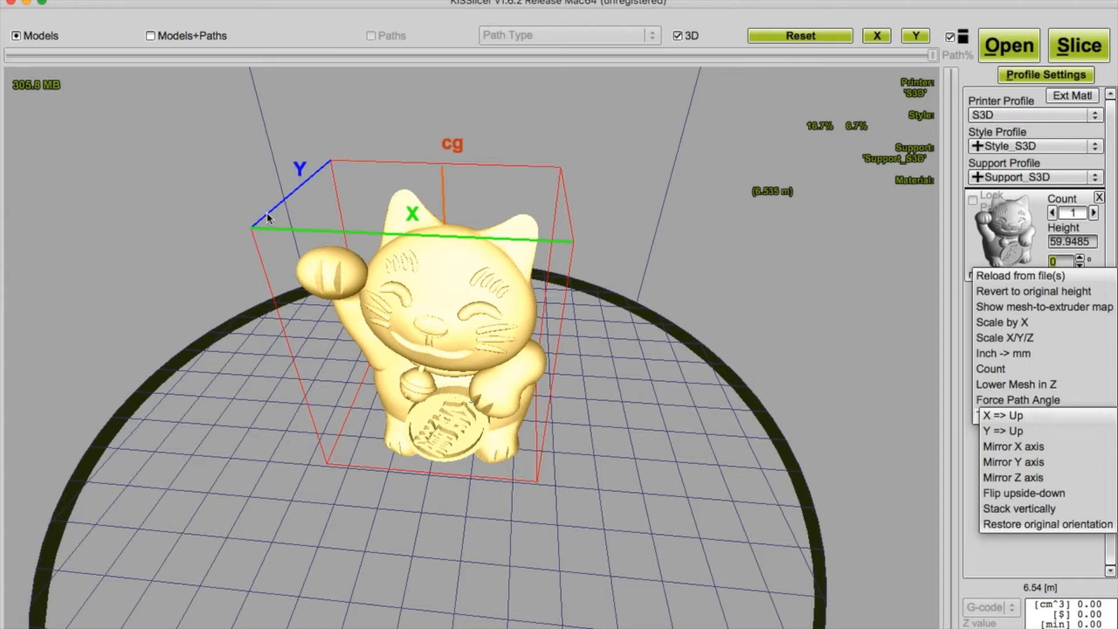
left_click(1025, 429)
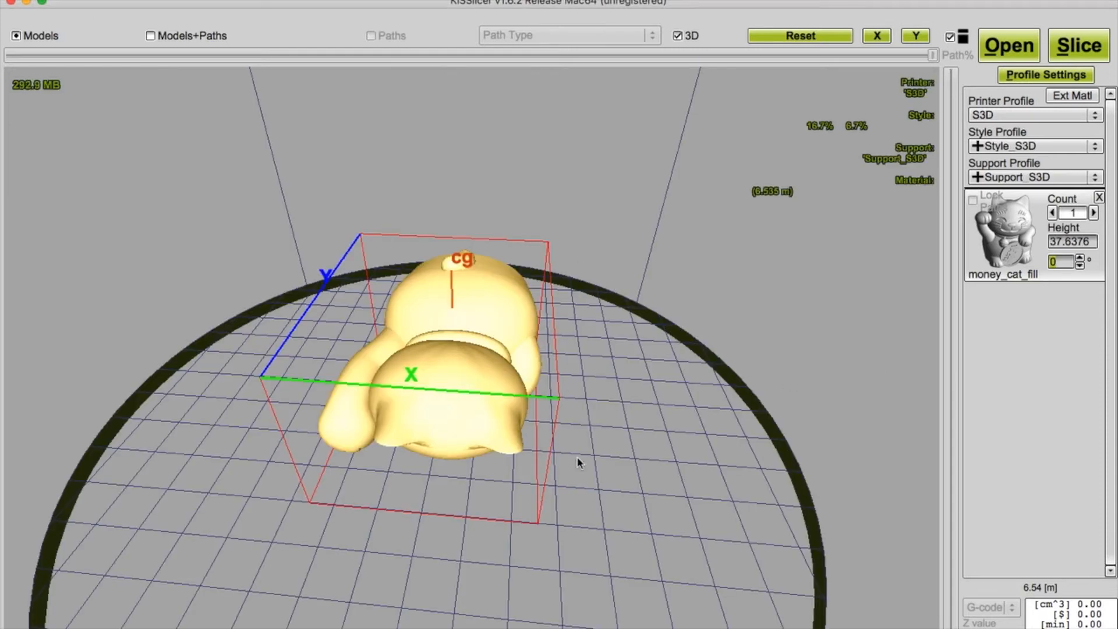
Rotate the laid-down cat model to 60° and return it to 0°
left_click_drag(580, 484, 569, 509)
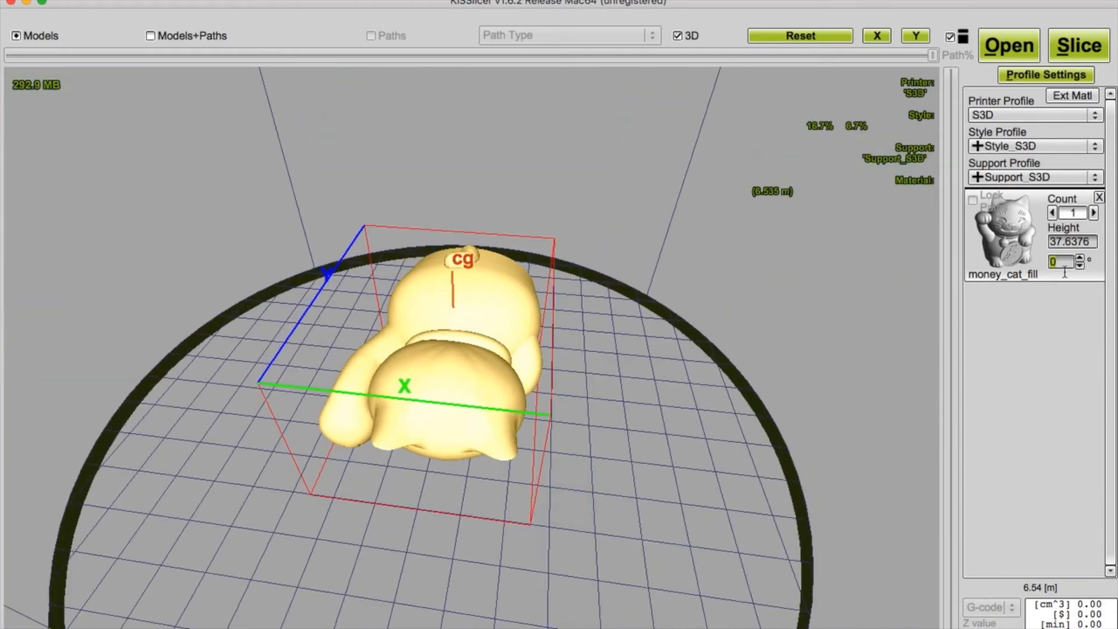
left_click(1080, 257)
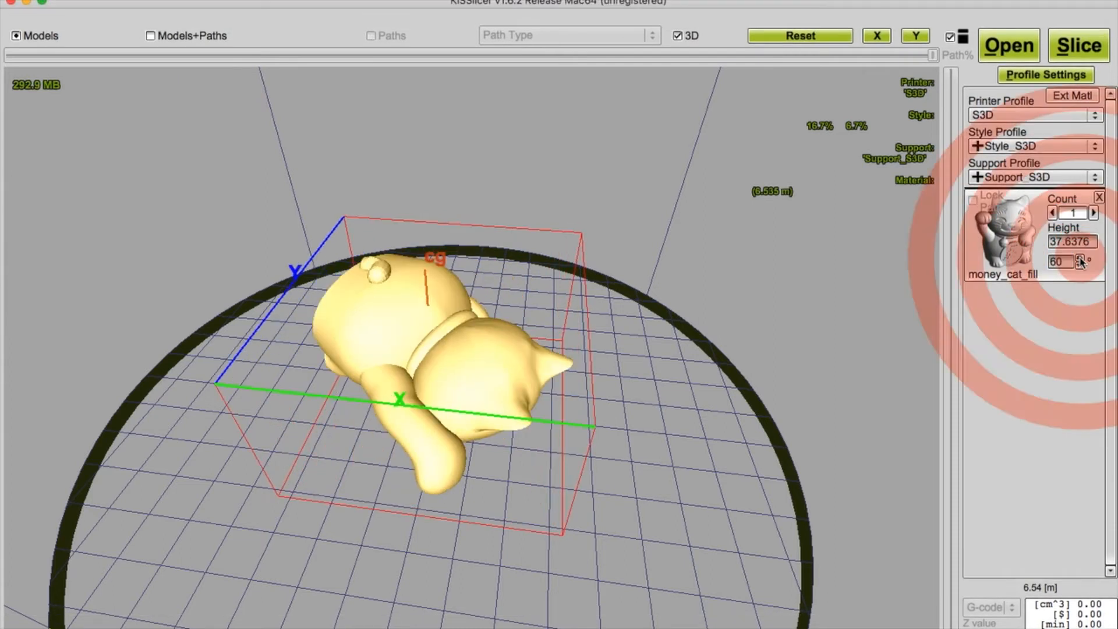
left_click(1079, 266)
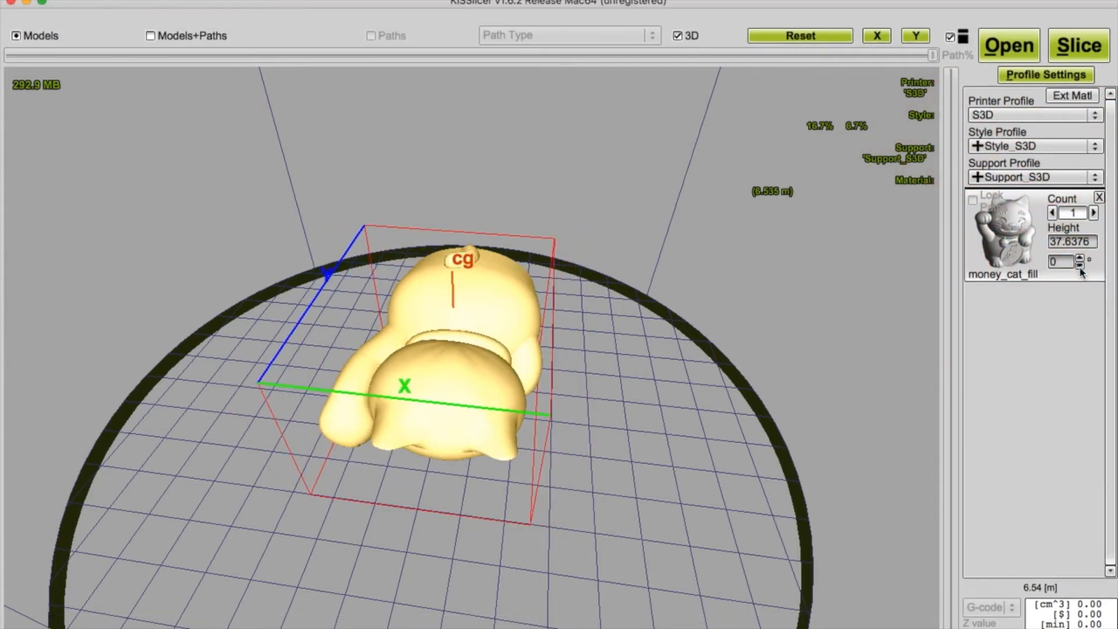
Restore the laid-down cat model to its original orientation using the mesh transform options
right_click(1036, 261)
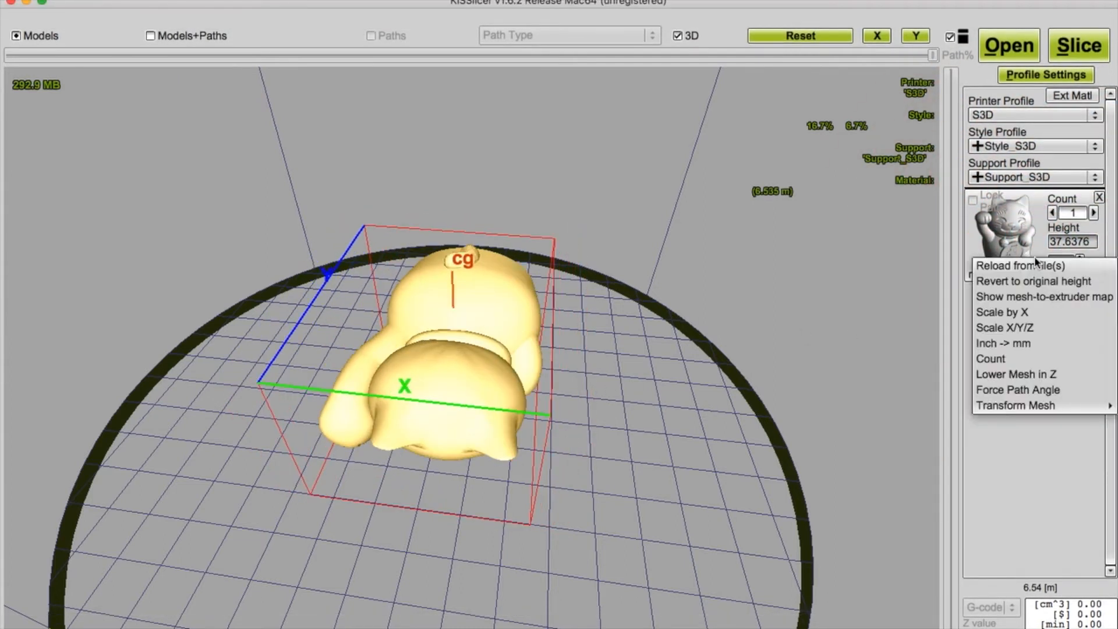
mouse_move(1015, 406)
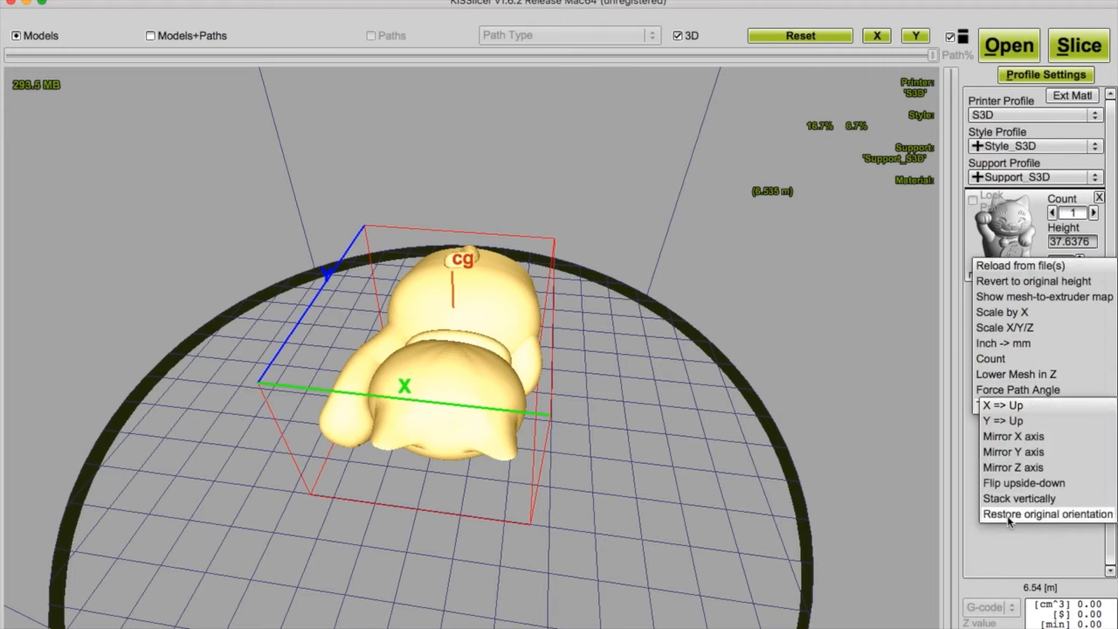
left_click(1063, 515)
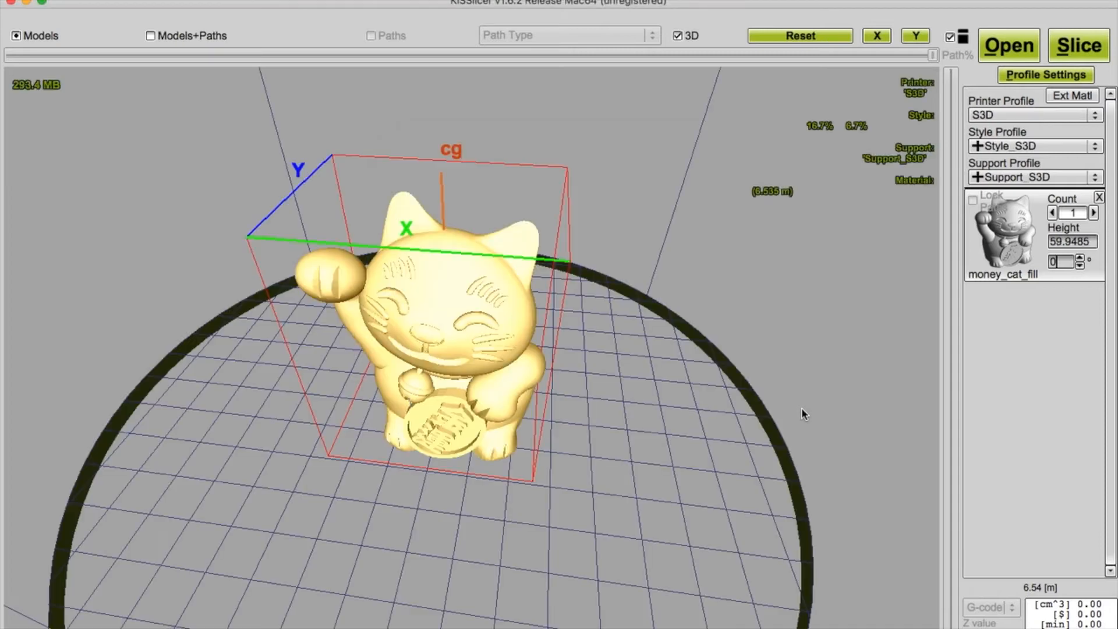
left_click_drag(641, 451, 789, 406)
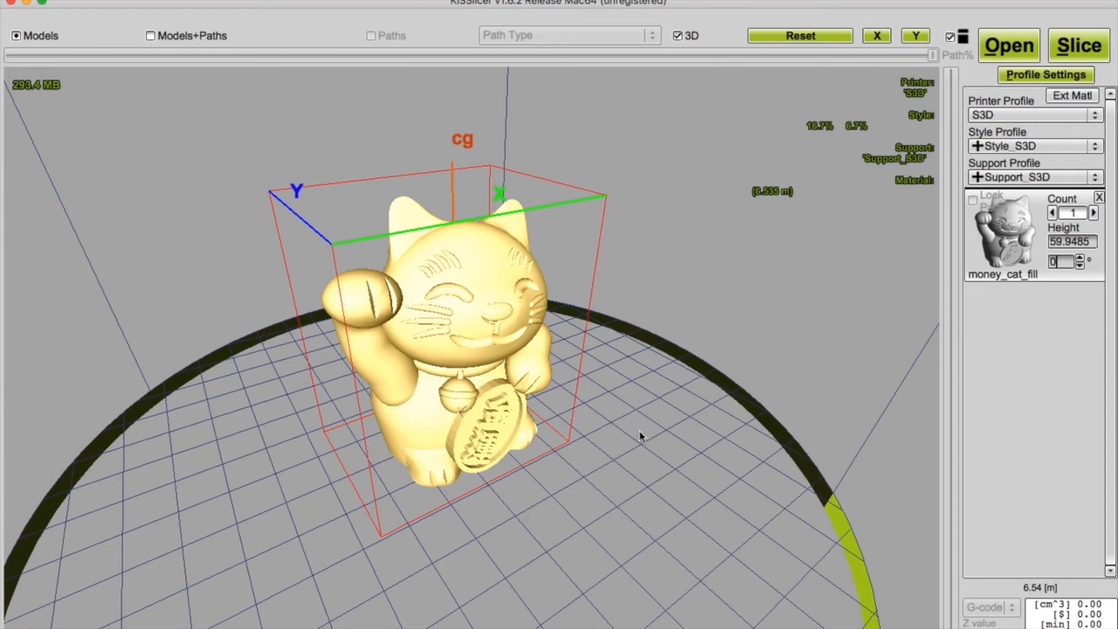
Set the cat model's height to 120 mm
left_click(1066, 241)
type("120")
key("Tab")
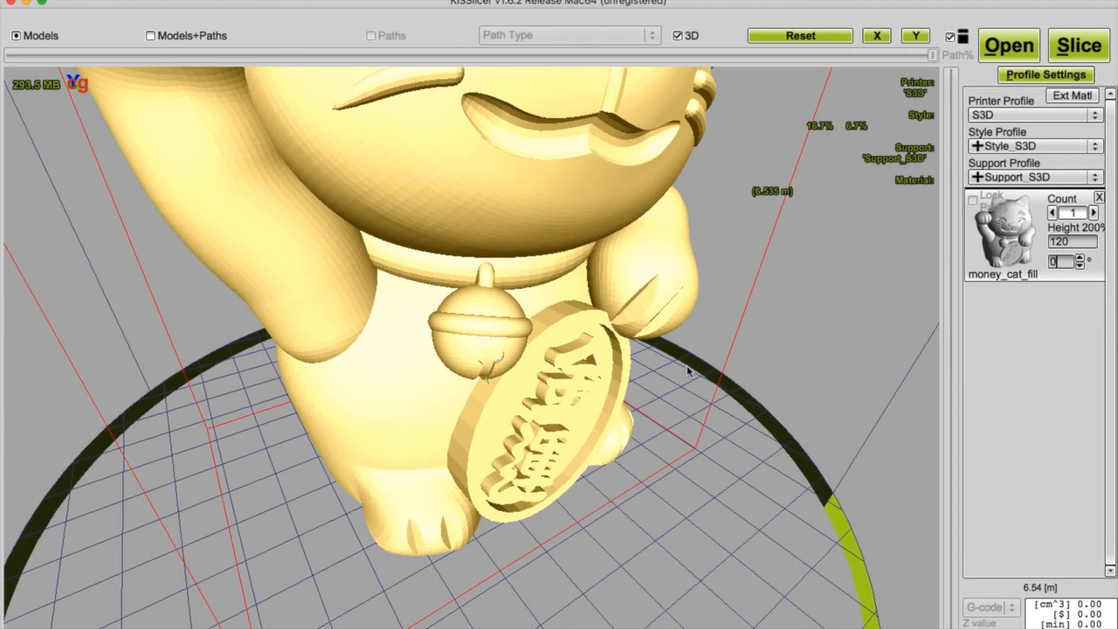
scroll(661, 387, "down", 5)
left_click_drag(438, 469, 503, 456)
Revert the enlarged cat model to its original height
double_click(1071, 243)
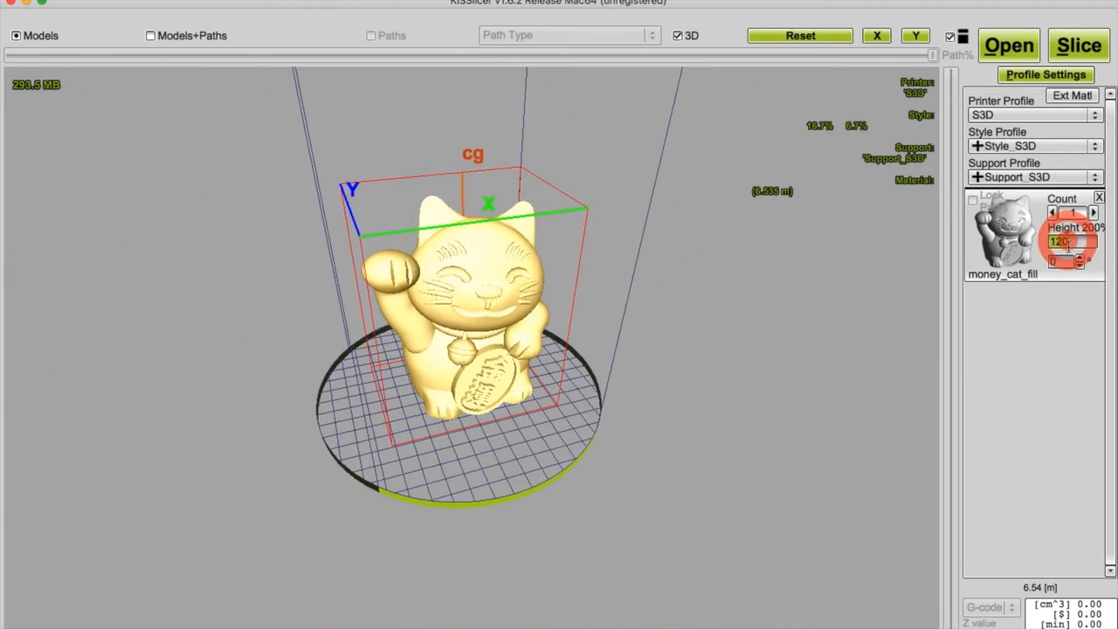
right_click(1069, 248)
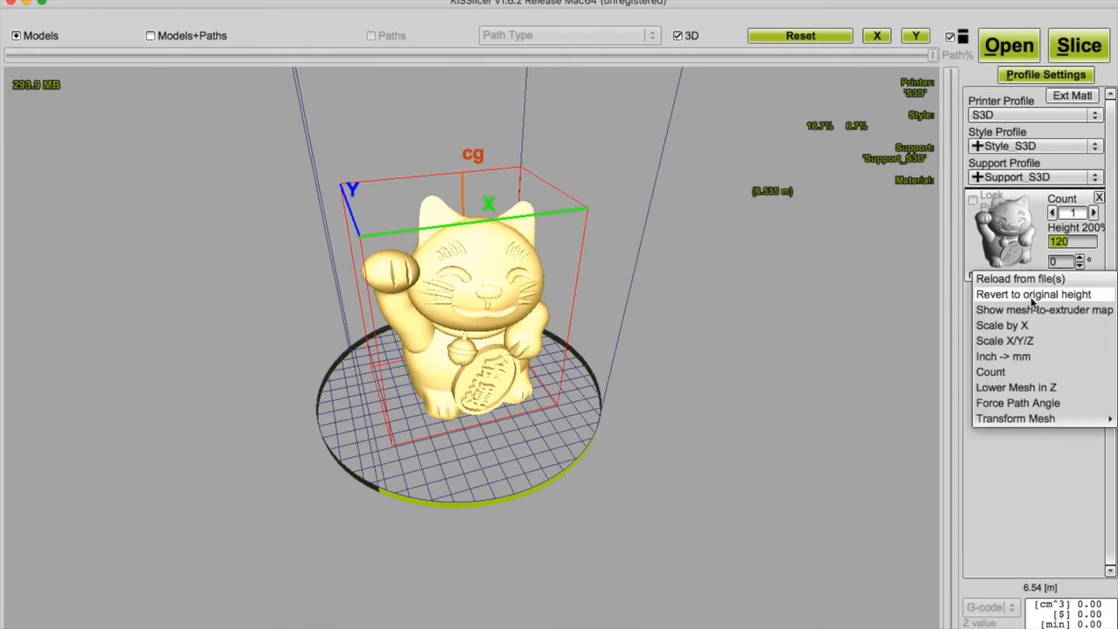
left_click(1031, 296)
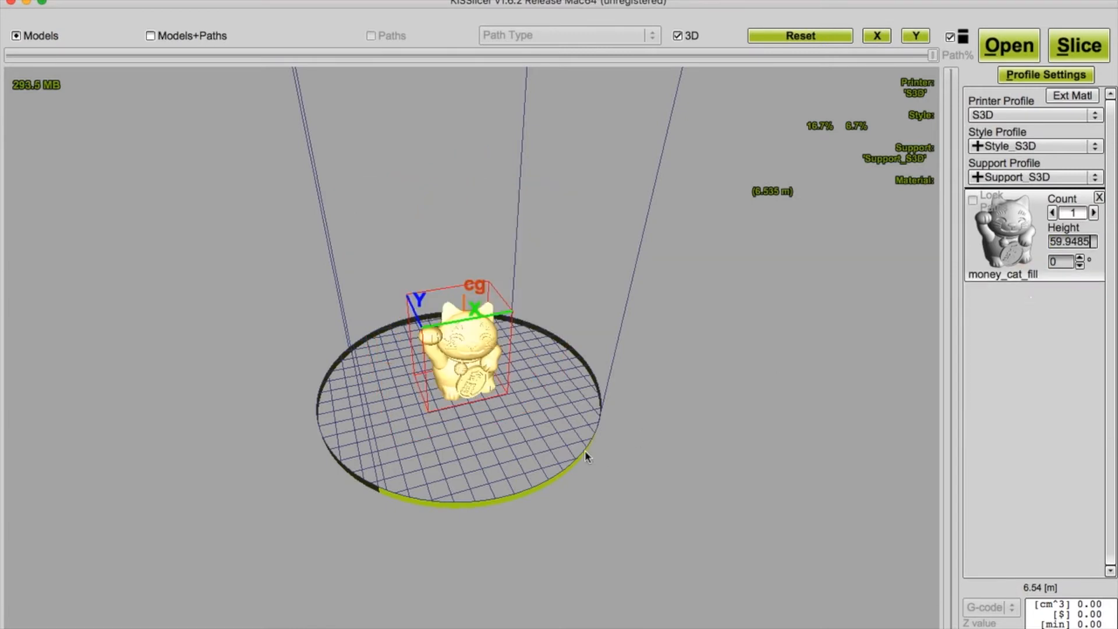
scroll(585, 450, "up", 5)
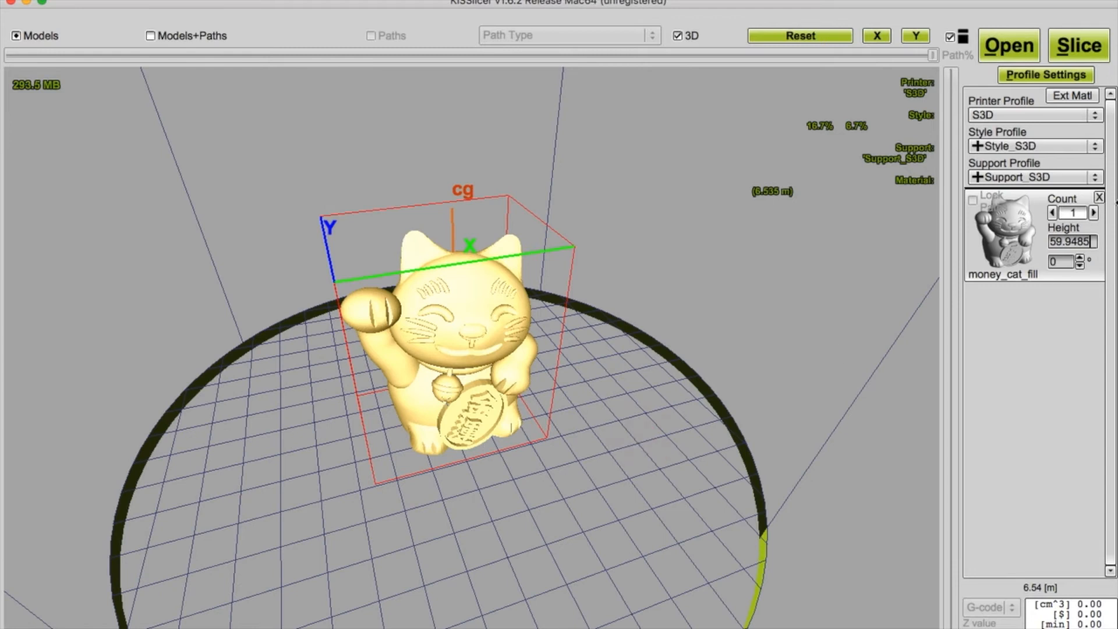
Scale the cat model non-uniformly with Scale X/Y/Z, using a factor of 0.5 for Z
right_click(1034, 269)
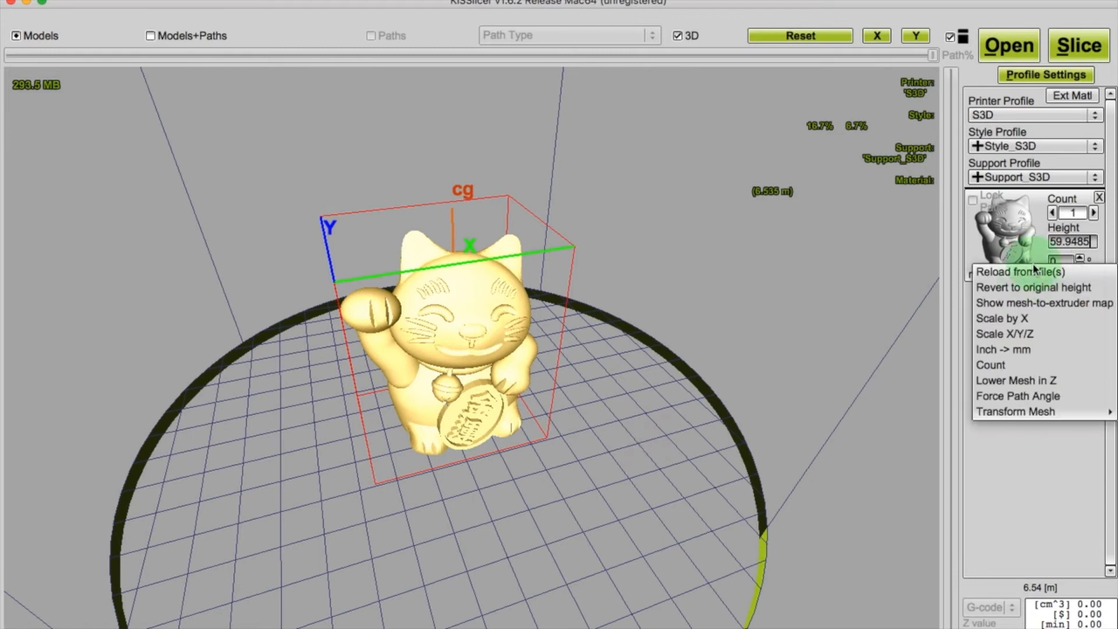
left_click(1015, 335)
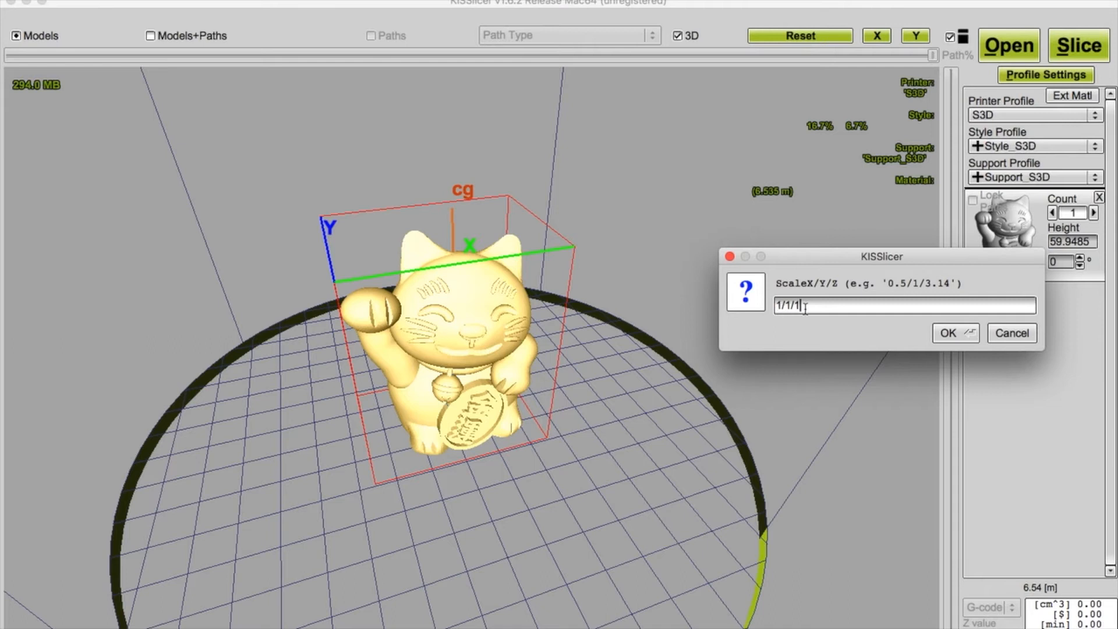
left_click(778, 306)
left_click_drag(805, 306, 773, 307)
left_click(779, 306)
type(".5")
left_click(831, 305)
key("BackSpace")
left_click(954, 333)
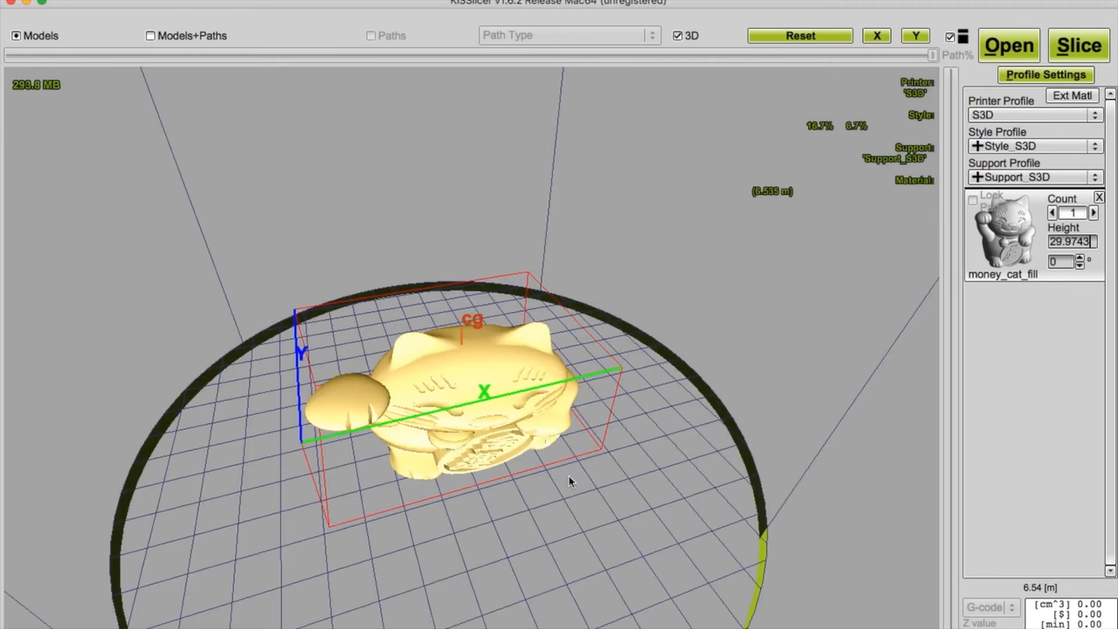
Try to undo the non-uniform scaling by reverting the cat model to its original height
left_click_drag(577, 423, 929, 243)
right_click(1012, 250)
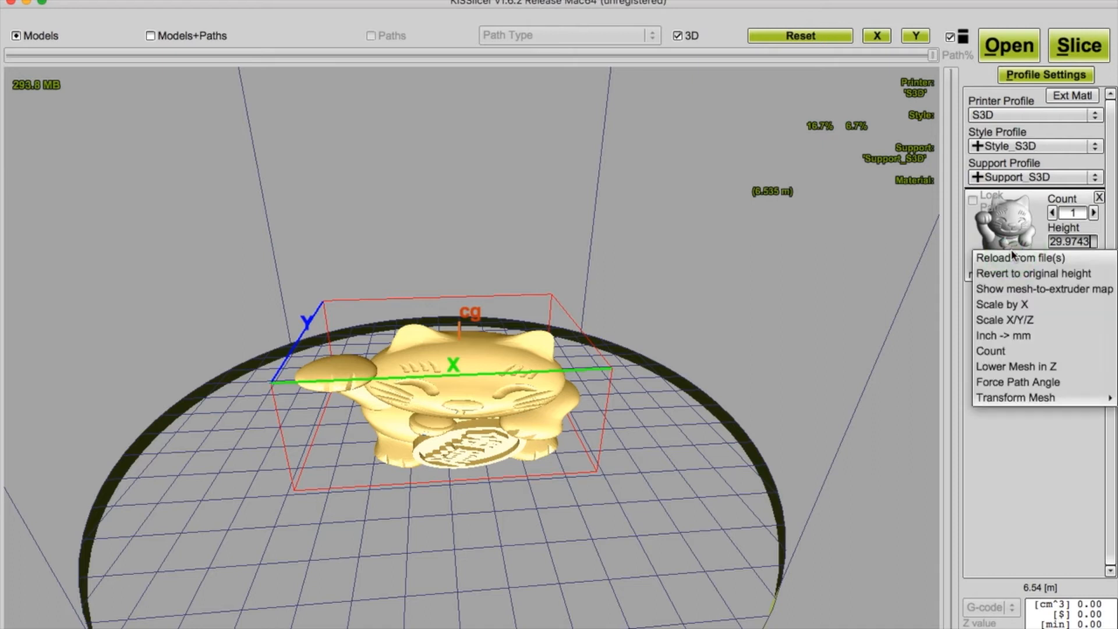
left_click(1007, 278)
Reload the distorted cat model from its file to discard the scaling
right_click(1021, 251)
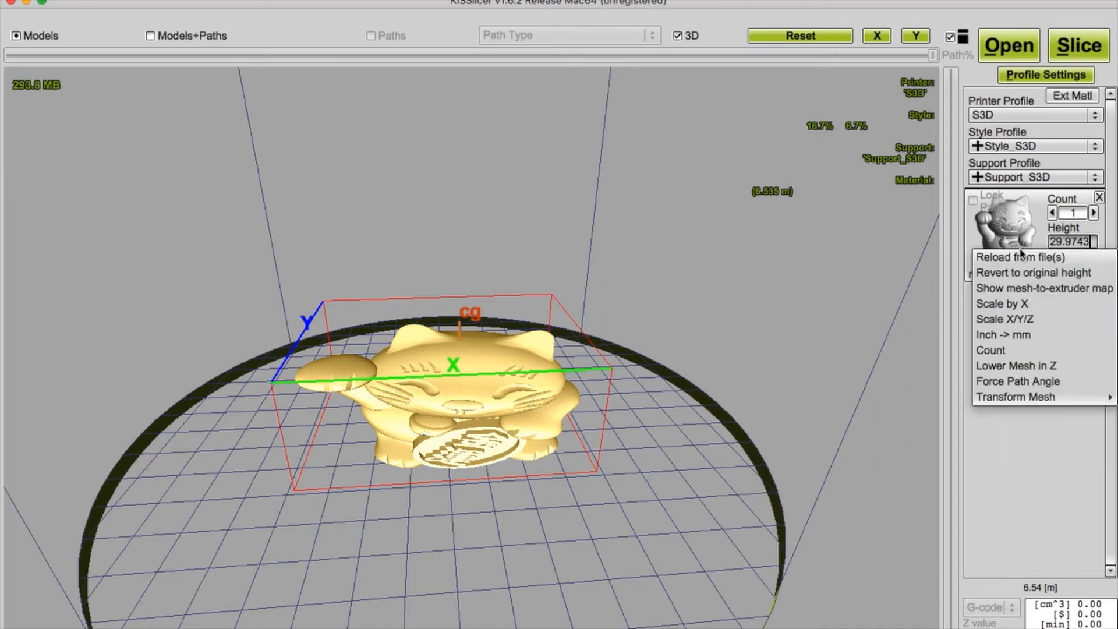
mouse_move(990, 397)
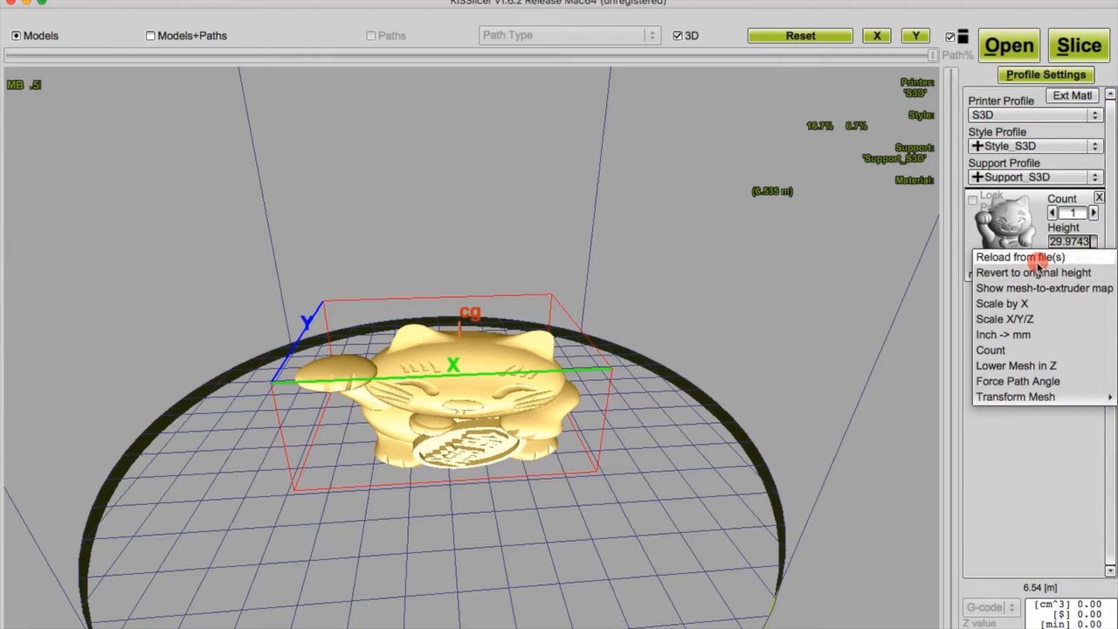
left_click(1020, 257)
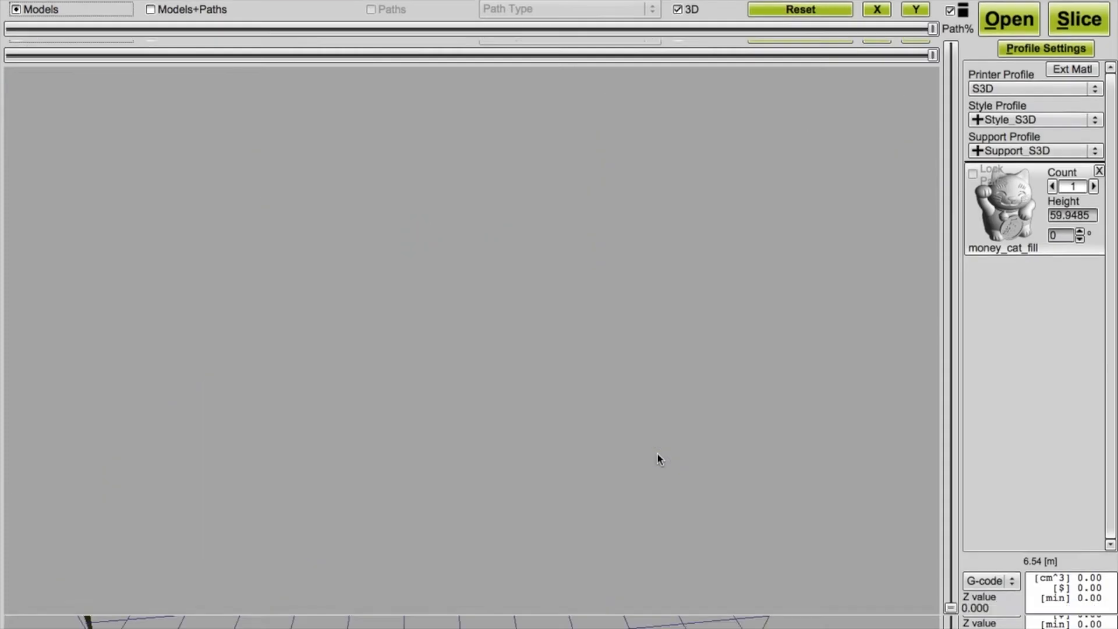
left_click_drag(569, 467, 692, 467)
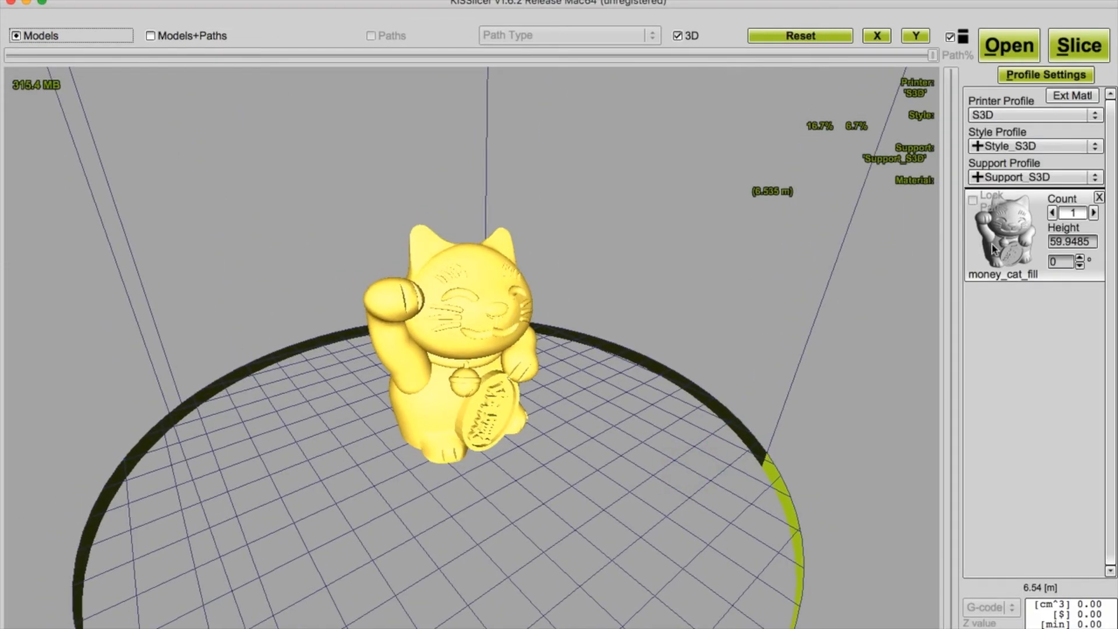
right_click(1037, 269)
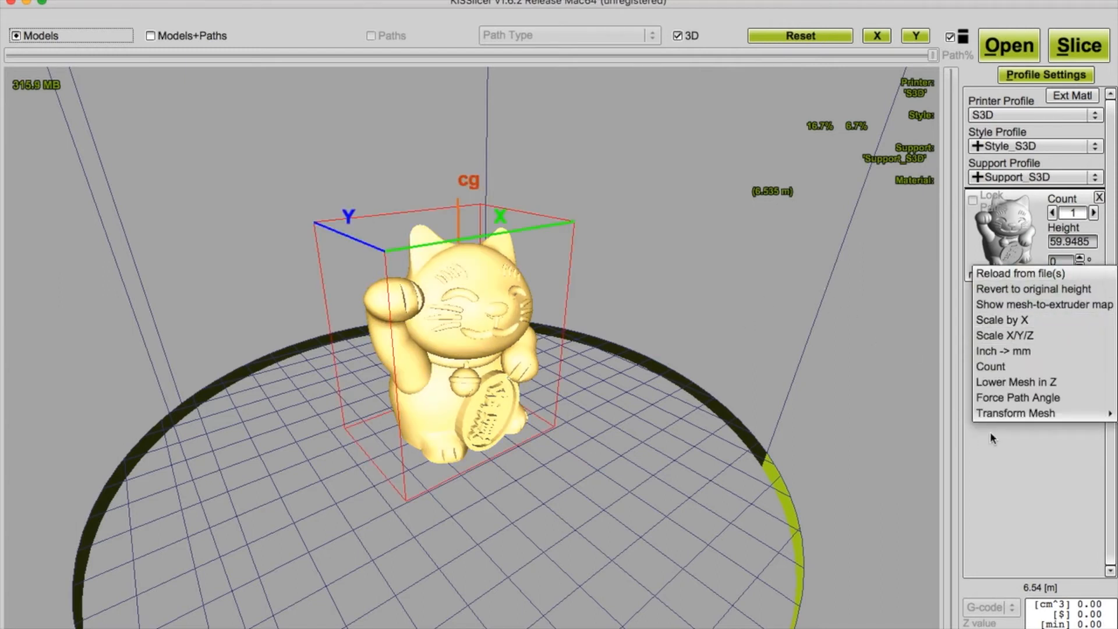
mouse_move(1002, 413)
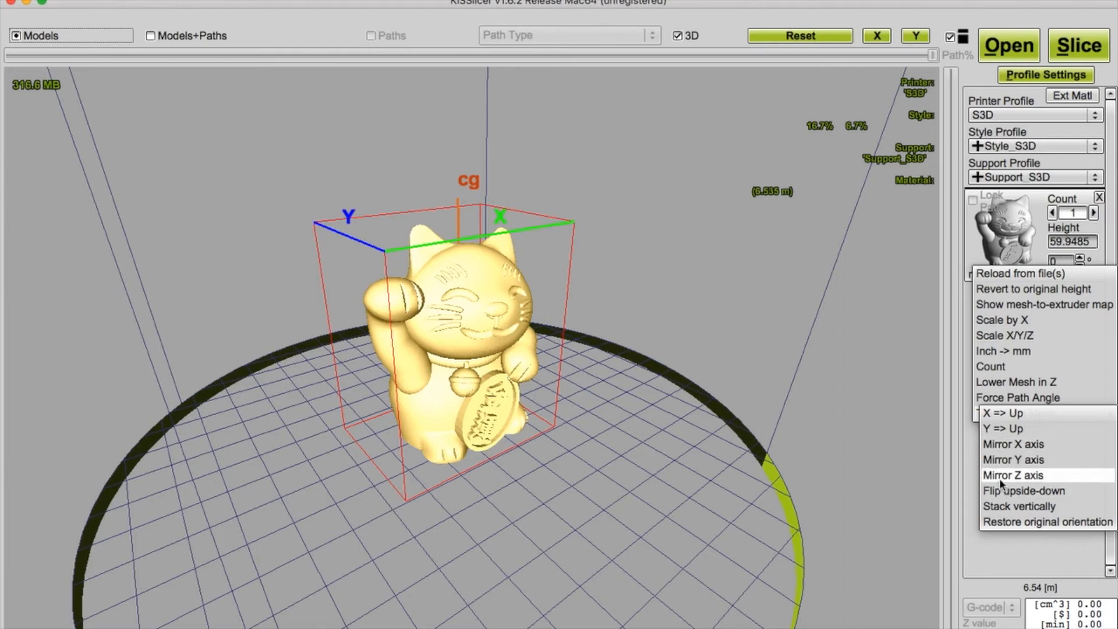
left_click(967, 453)
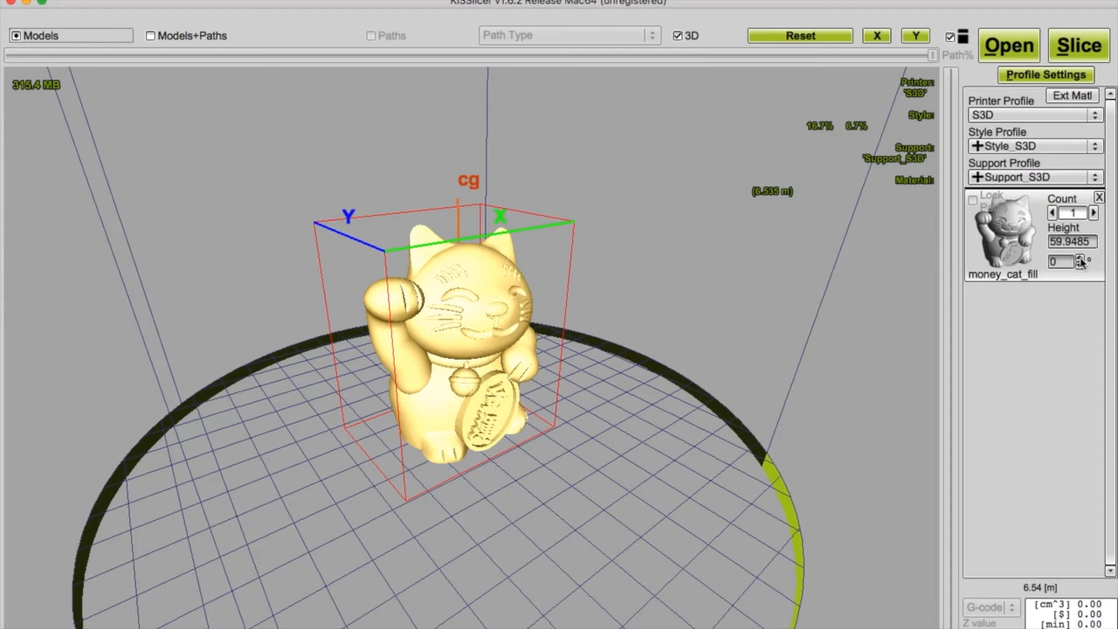
mouse_move(614, 409)
left_mouse_down()
mouse_move(571, 482)
mouse_move(462, 387)
mouse_move(509, 400)
mouse_move(466, 443)
mouse_move(575, 452)
mouse_move(484, 452)
mouse_move(548, 455)
left_mouse_up()
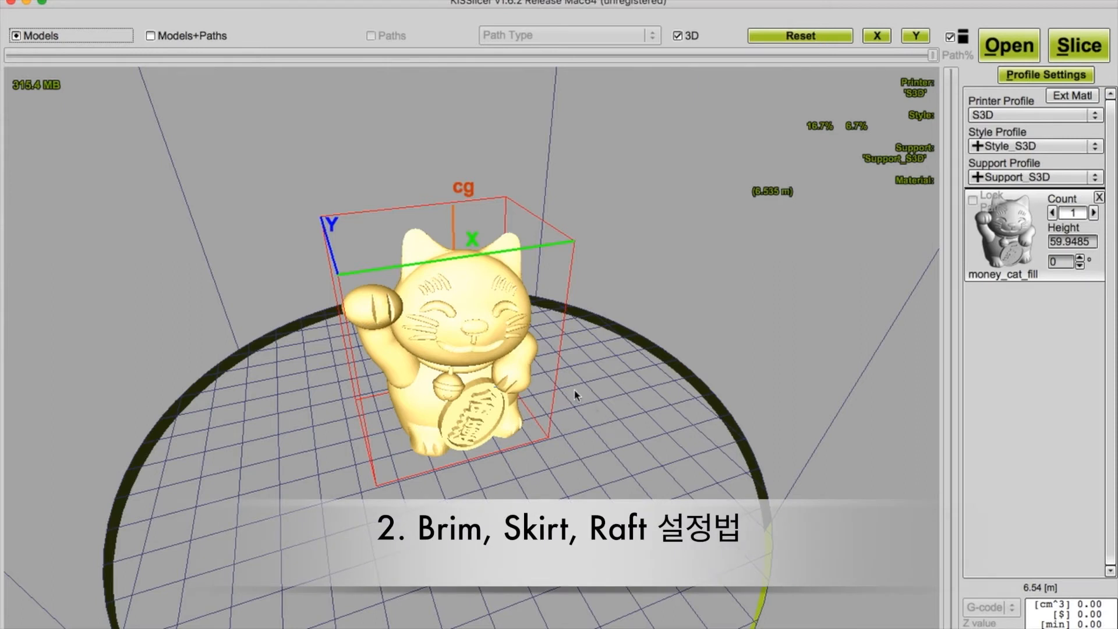
Examine the brim, skirt and raft options in the Support profile settings, and close the settings
left_click(1041, 74)
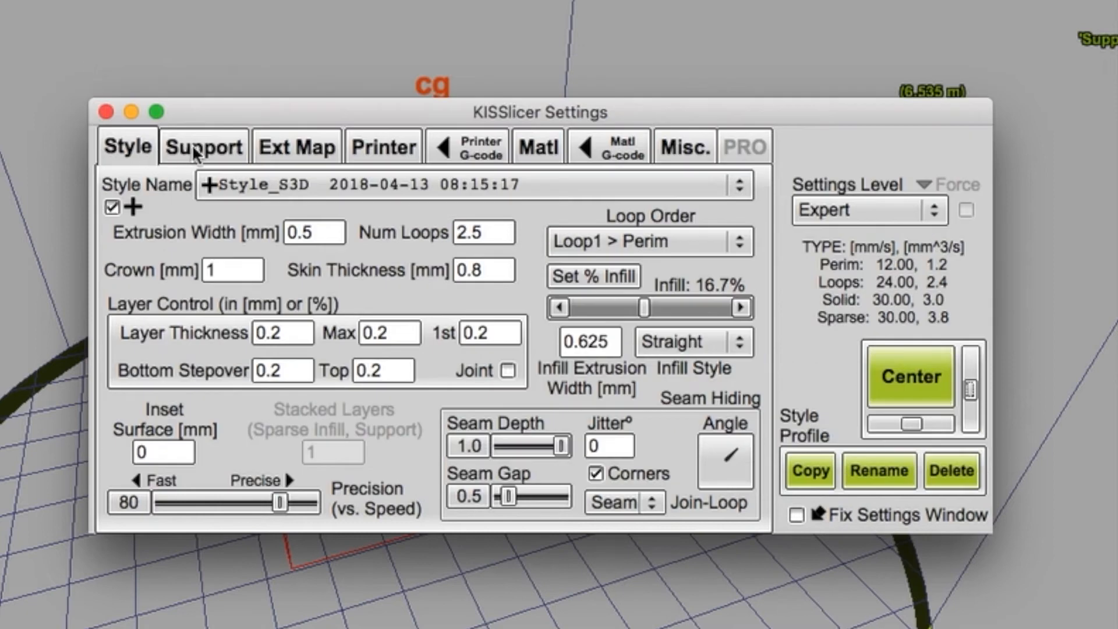
left_click(196, 150)
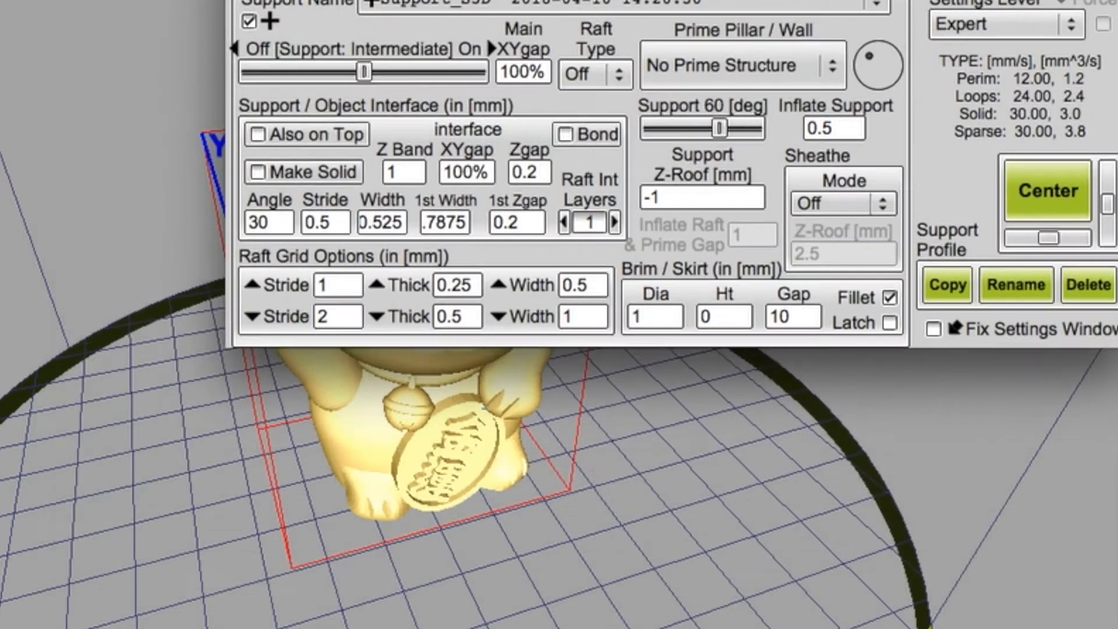
left_click_drag(314, 108, 326, 149)
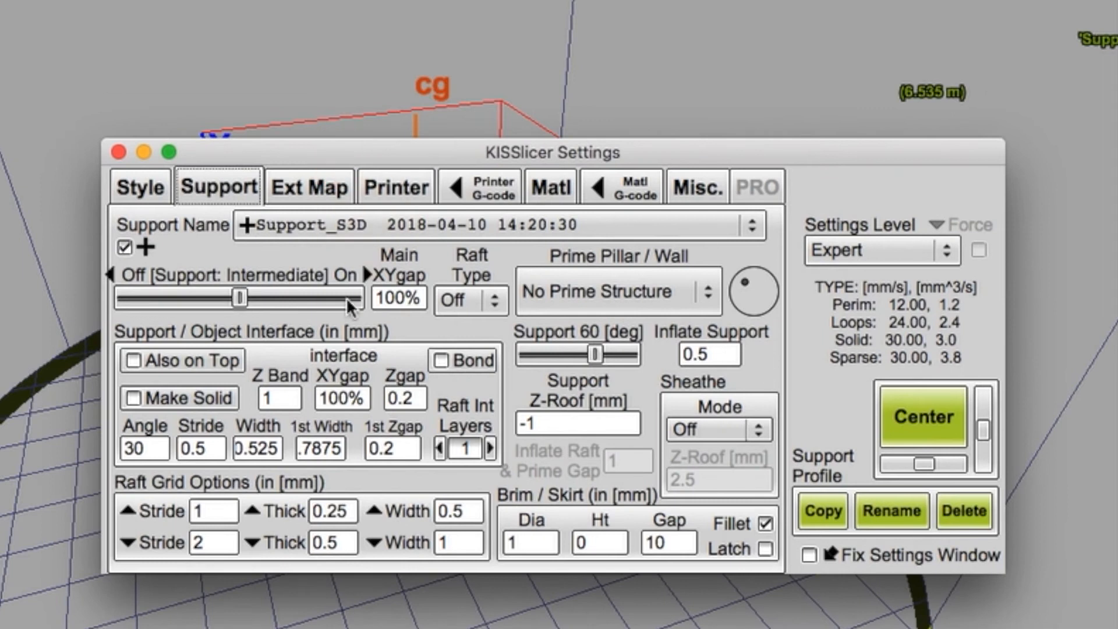
left_click_drag(422, 148, 420, 104)
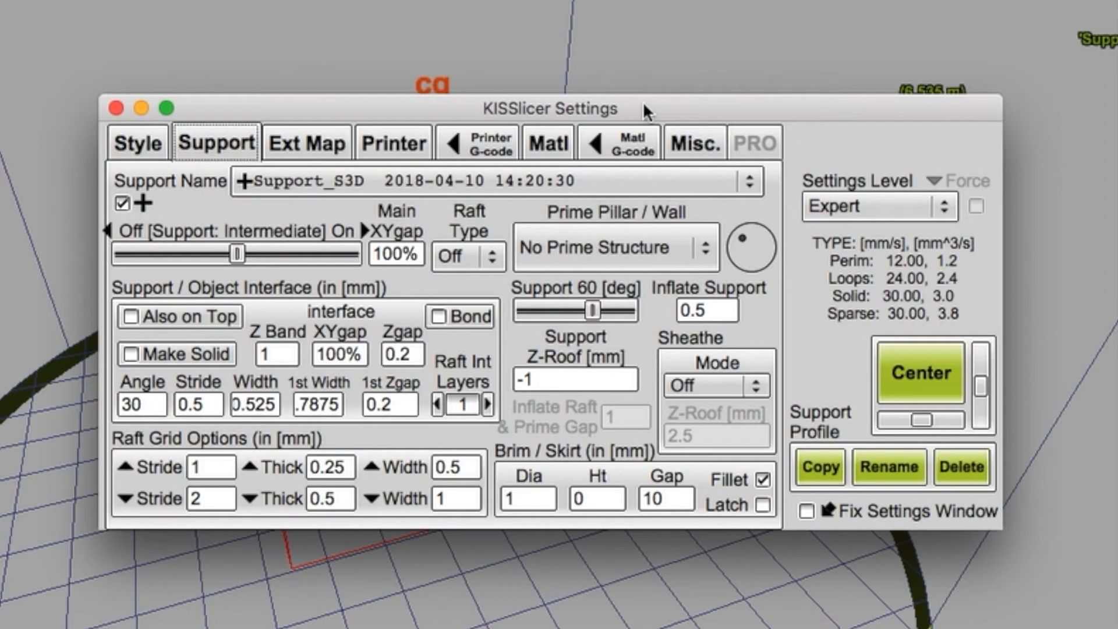
left_click_drag(643, 106, 595, 8)
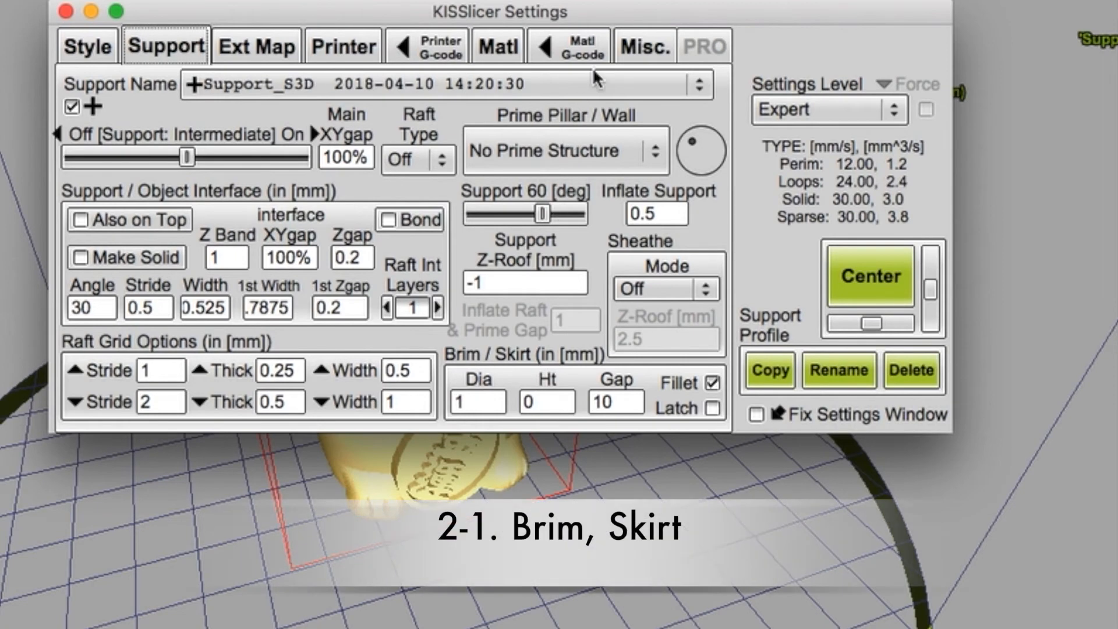
left_click_drag(631, 11, 607, 66)
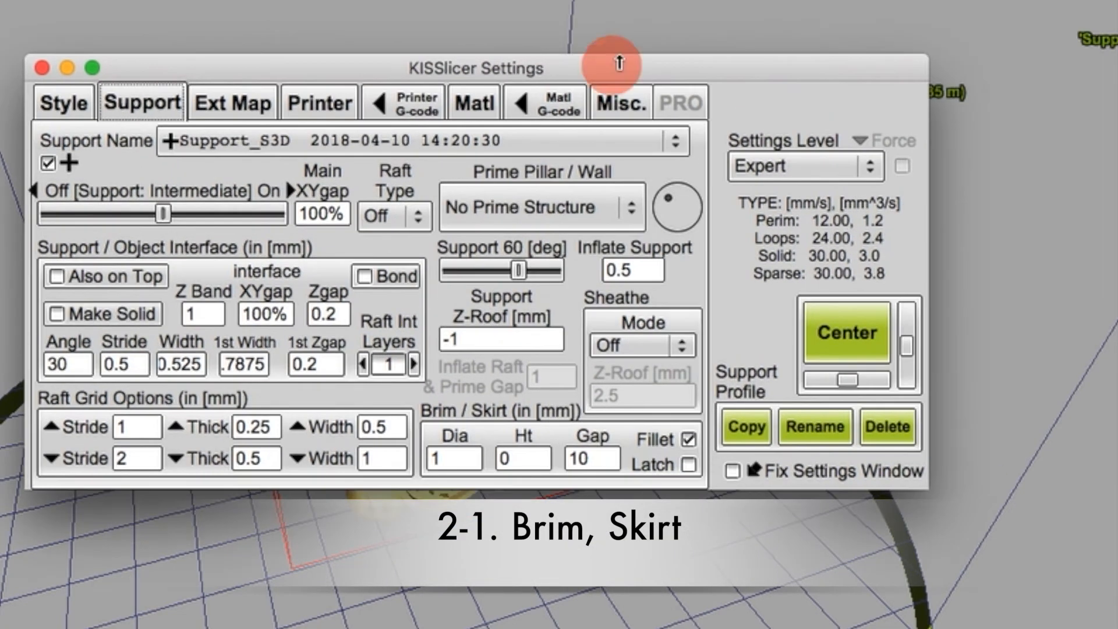
left_click(545, 133)
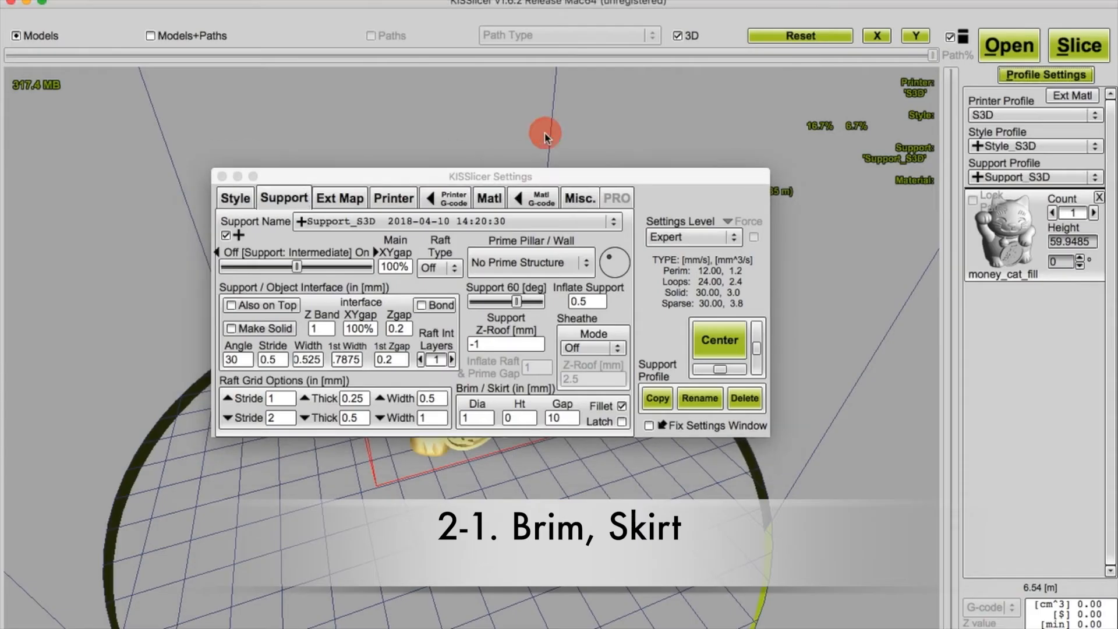
left_click(222, 176)
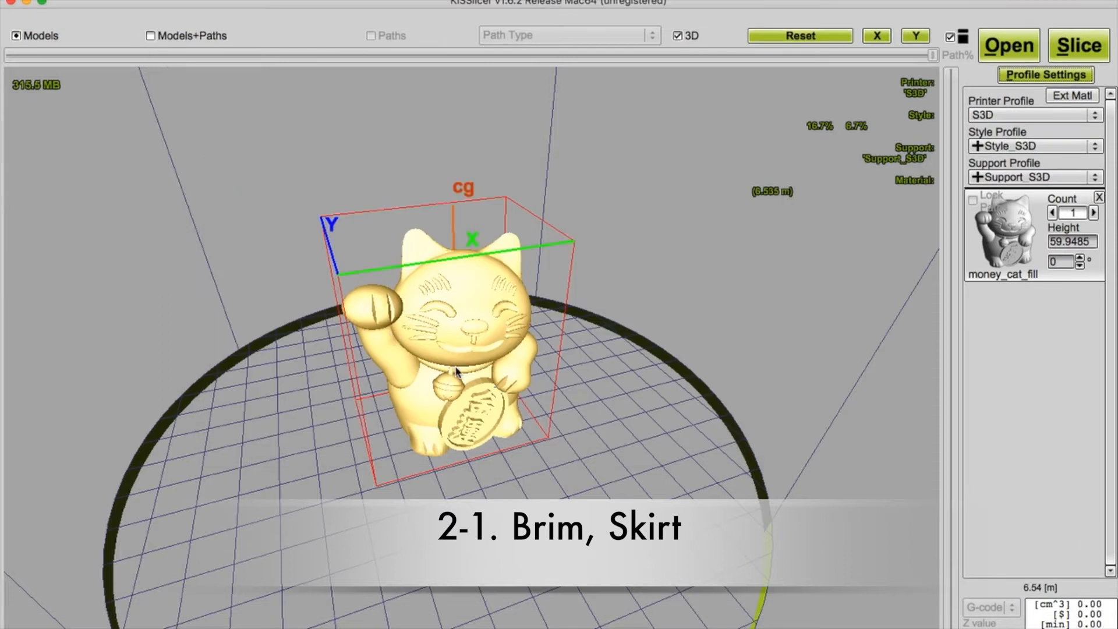
Display the models together with their paths and slice the cat model
scroll(456, 371, "up", 2)
left_click(151, 36)
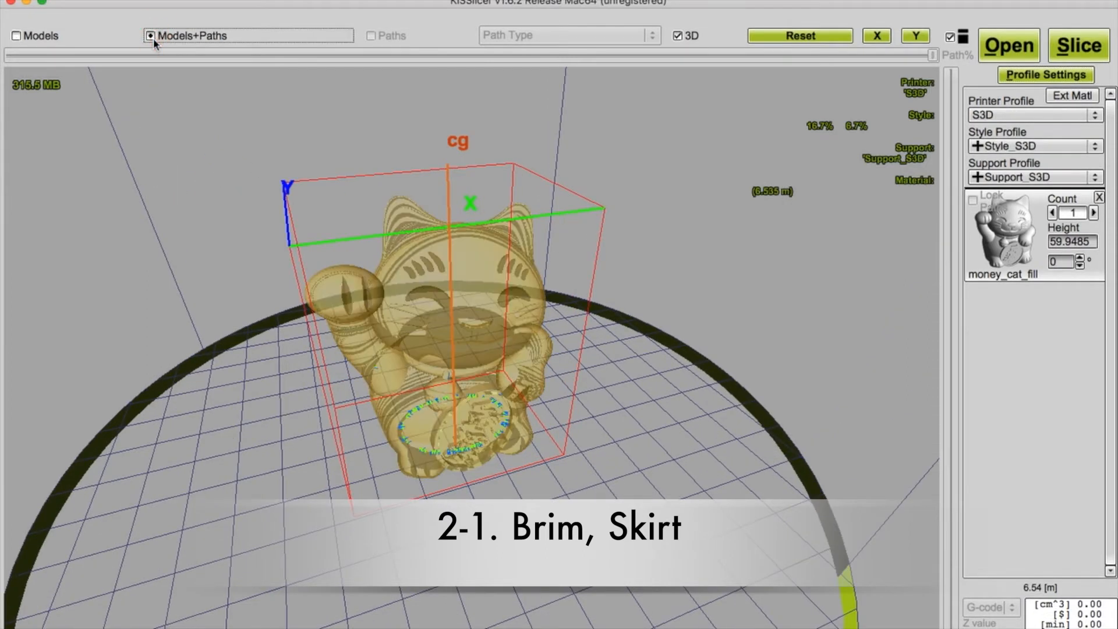
mouse_move(706, 307)
left_mouse_down()
mouse_move(706, 357)
mouse_move(710, 291)
left_mouse_up()
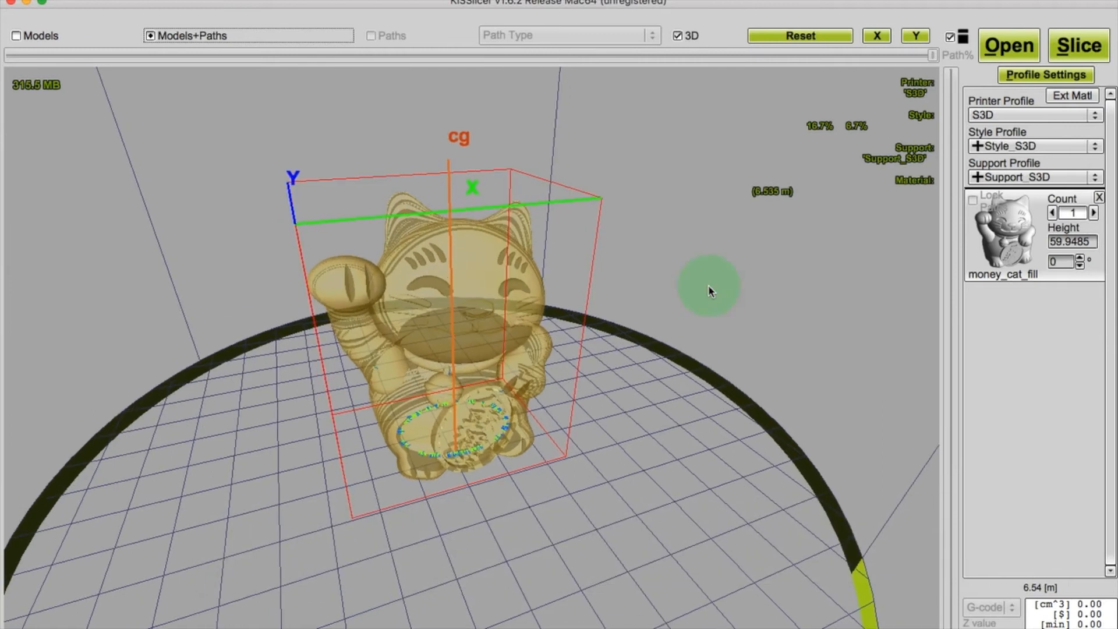
left_click(1077, 51)
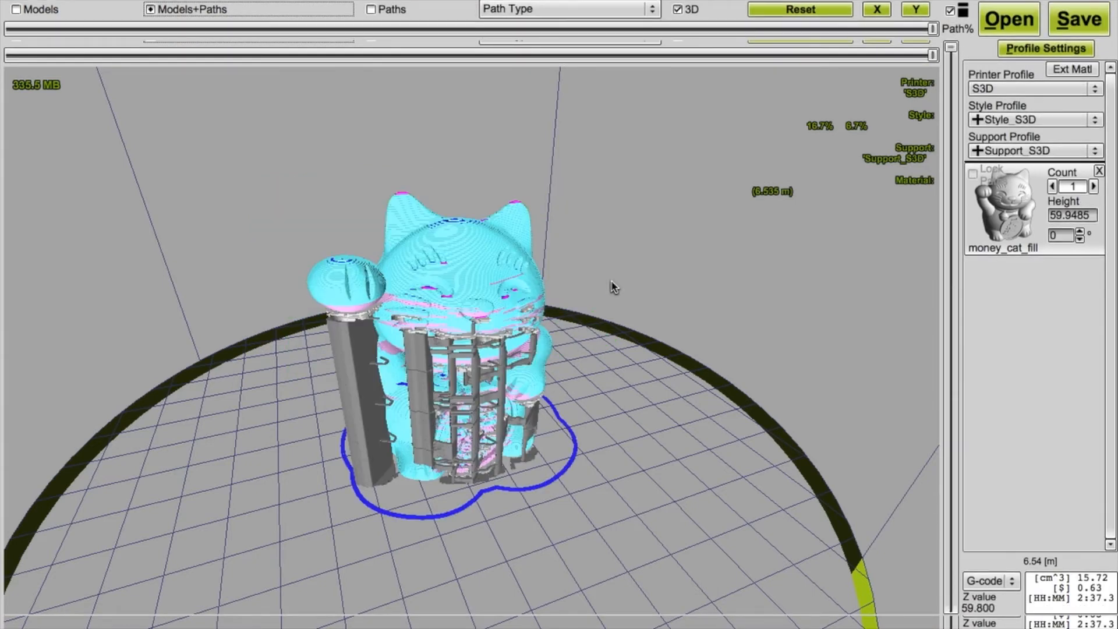
Set Slicing Threads to 4 in the miscellaneous profile settings and close the settings
left_click(1037, 49)
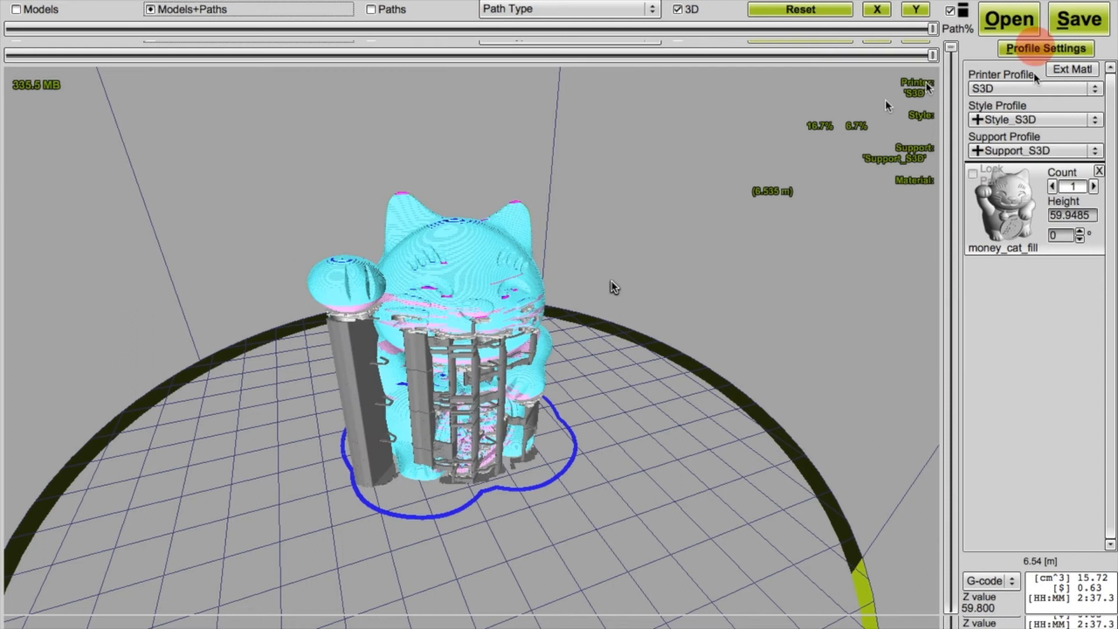
left_click(581, 200)
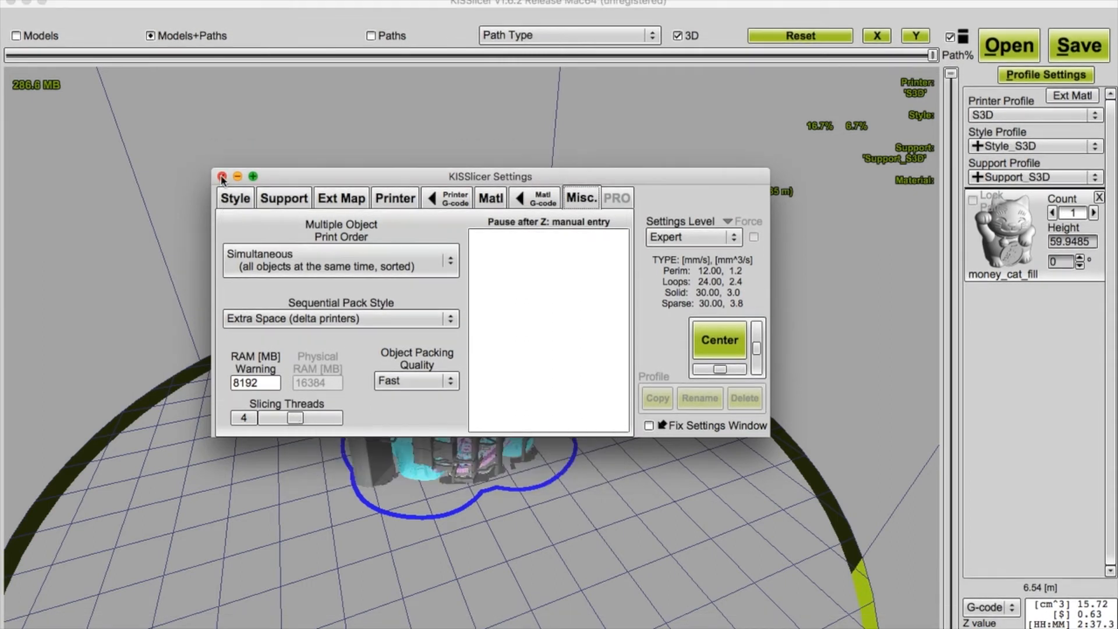
left_click(257, 418)
left_click_drag(251, 420, 304, 431)
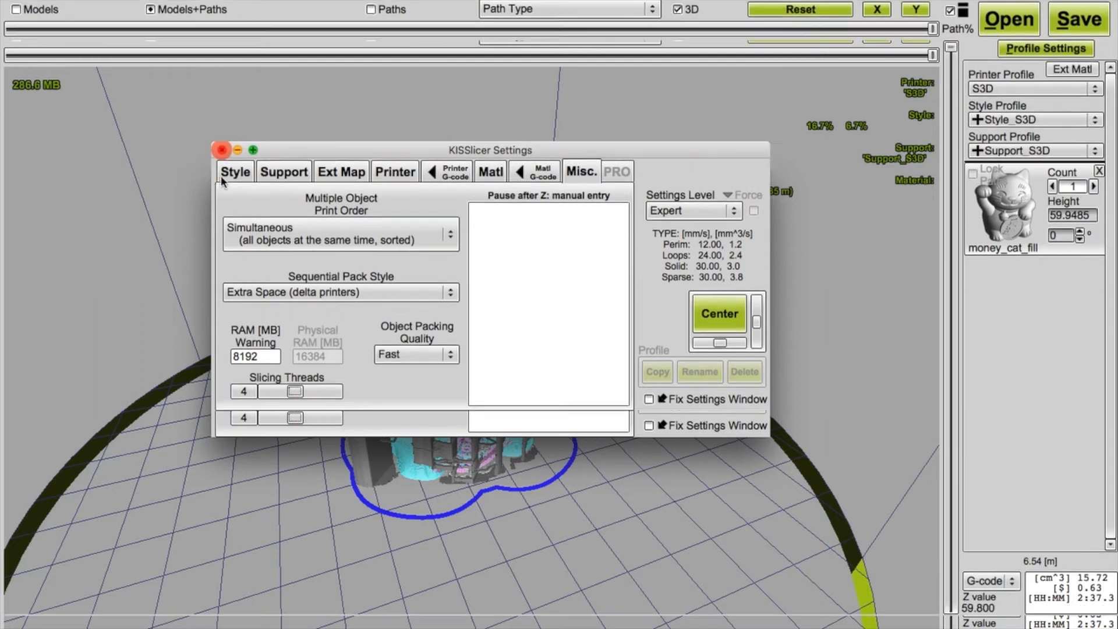
Bring the skirt around the sliced cat's base into close view and reopen the profile settings, placed clear of it
left_click(222, 176)
left_click_drag(594, 400, 599, 352)
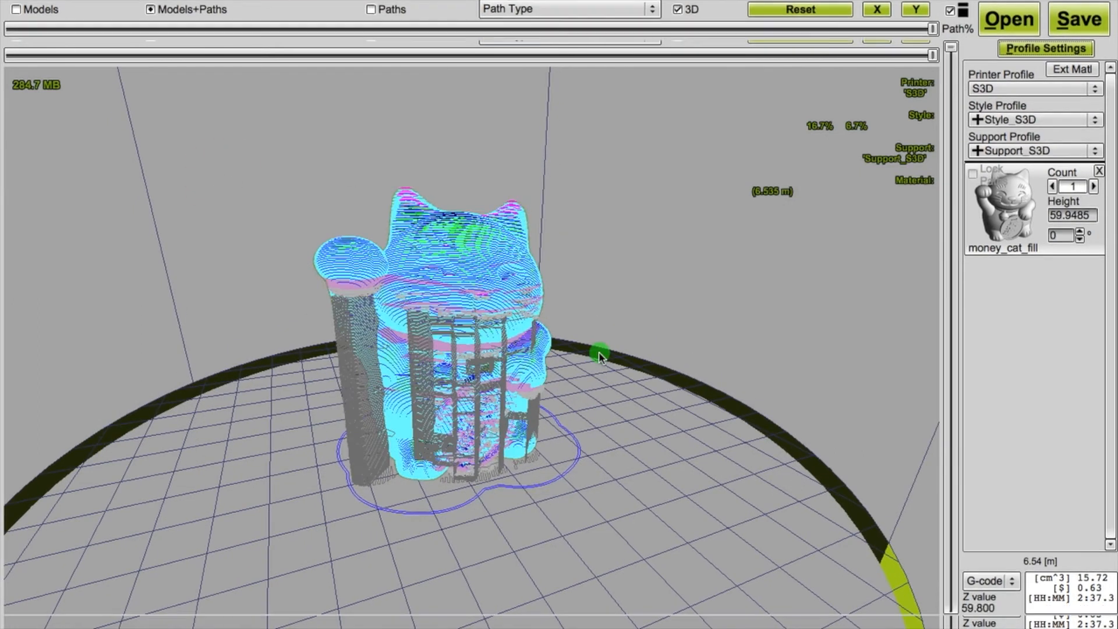
scroll(473, 484, "up", 3)
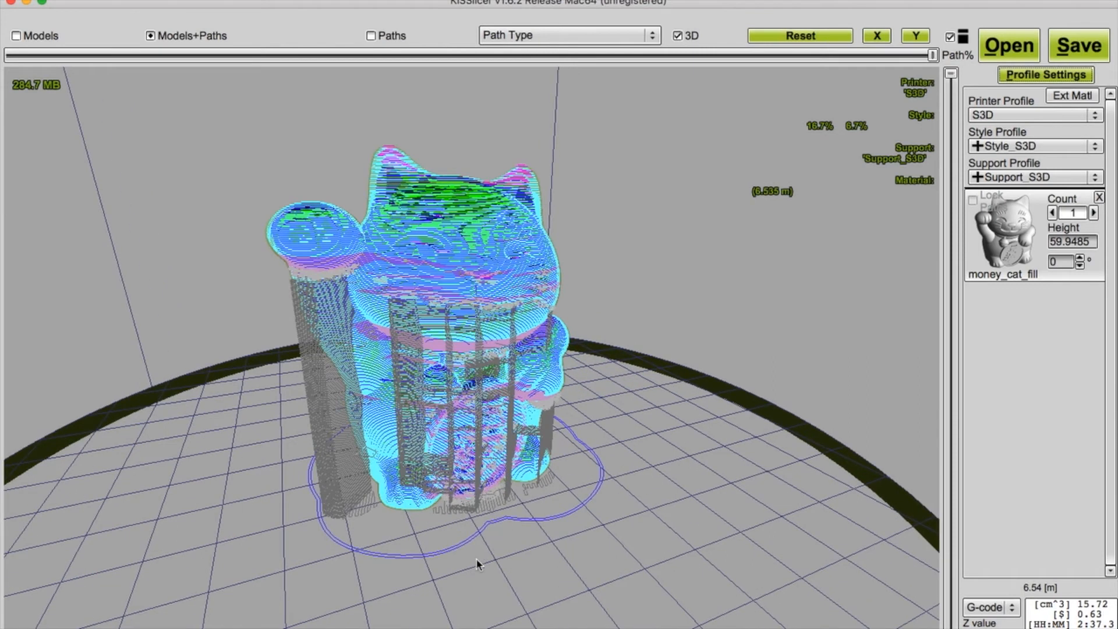
left_click(1034, 74)
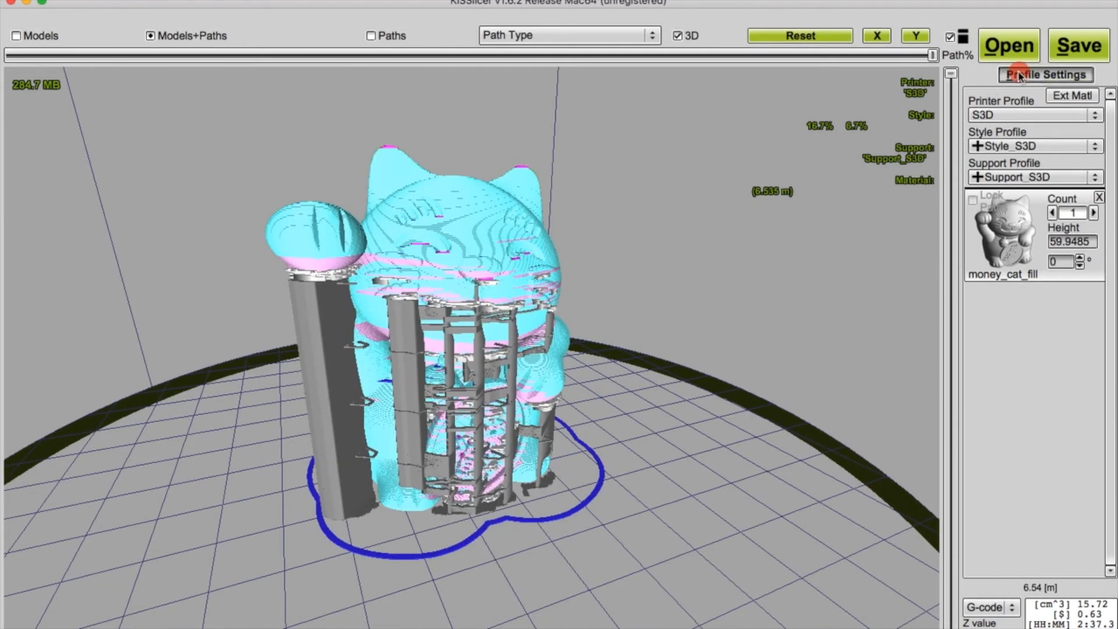
left_click_drag(498, 177, 479, 65)
left_click_drag(527, 534, 551, 479)
scroll(534, 474, "up", 4)
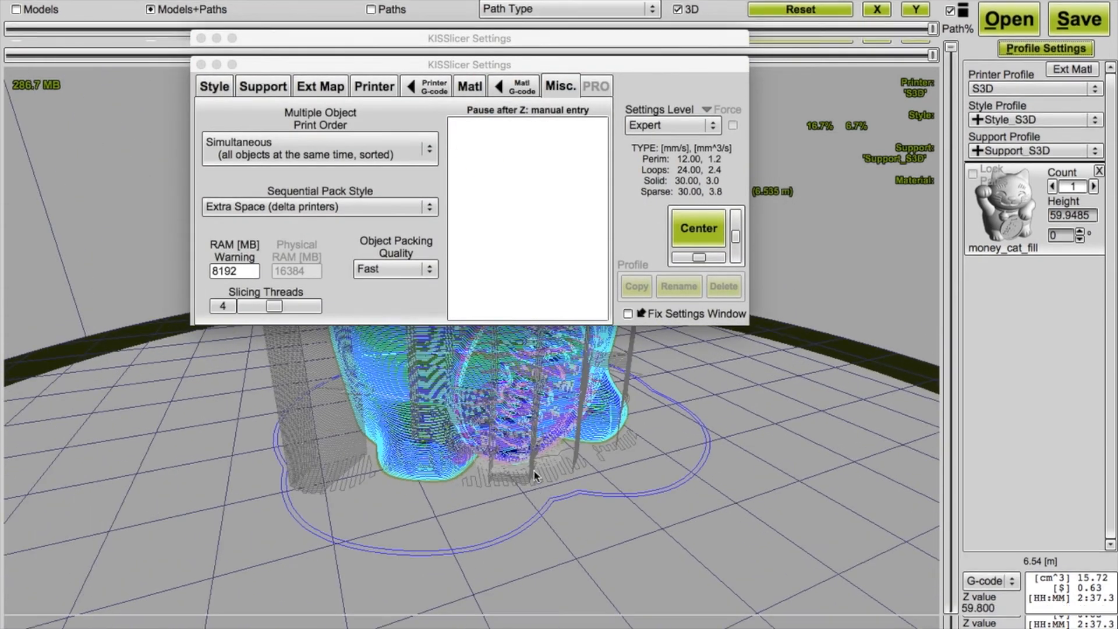
left_click_drag(600, 64, 600, 37)
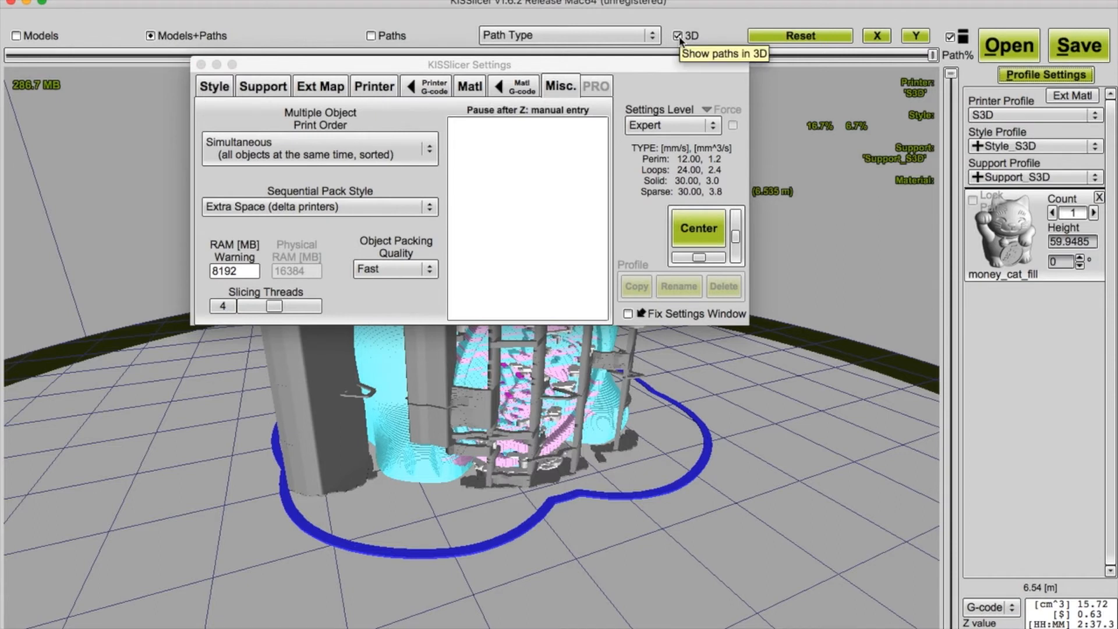
Turn off the 3D path display and examine the skirt lines around the cat's base up close
left_click(679, 36)
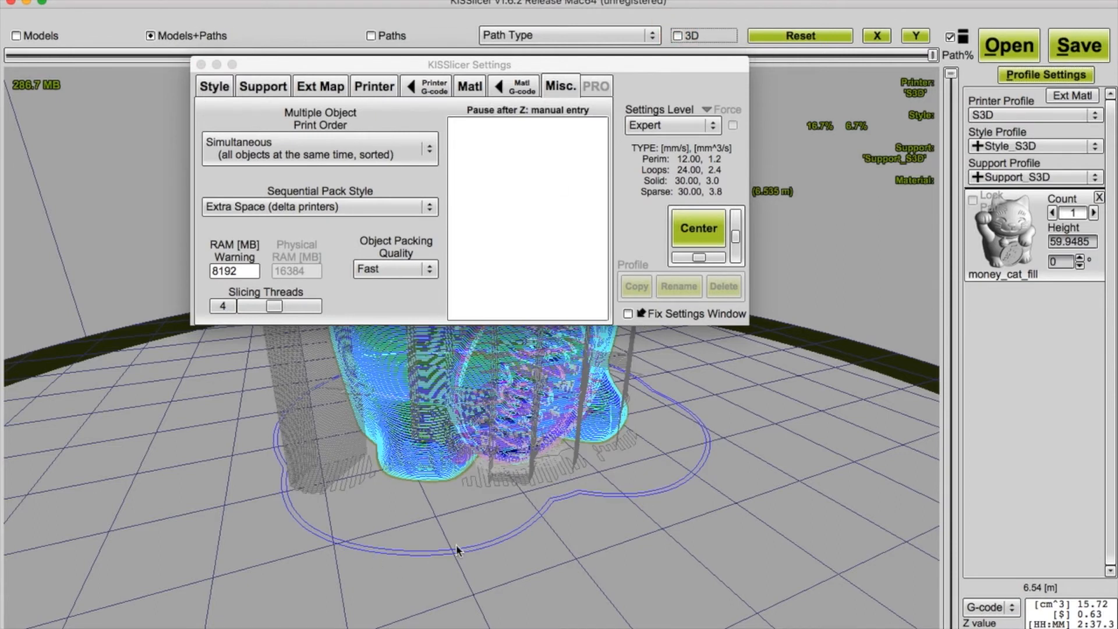
mouse_move(426, 585)
left_mouse_down()
mouse_move(424, 542)
mouse_move(424, 562)
left_mouse_up()
scroll(424, 562, "up", 3)
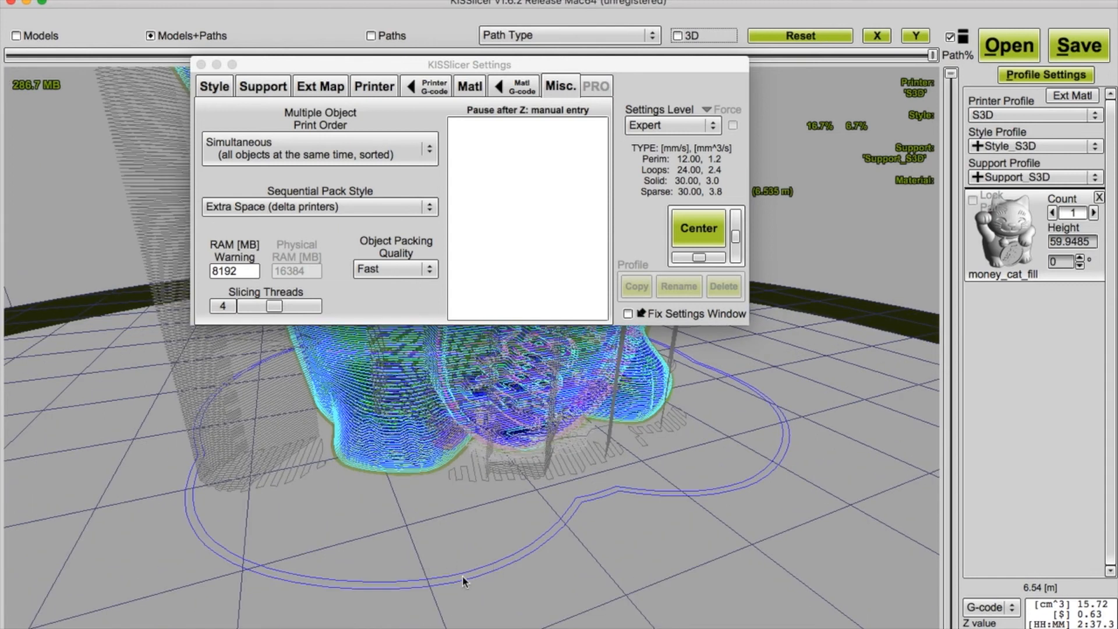
Set the Brim/Skirt Dia to 5 mm in the Support profile settings
left_click(275, 87)
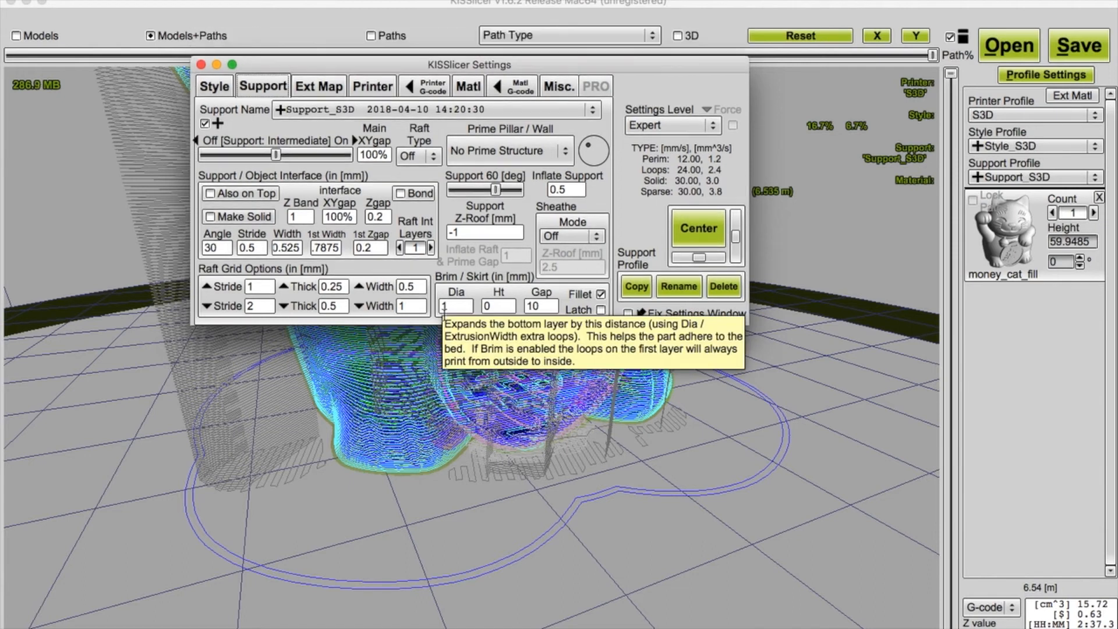
left_click(544, 313)
double_click(544, 312)
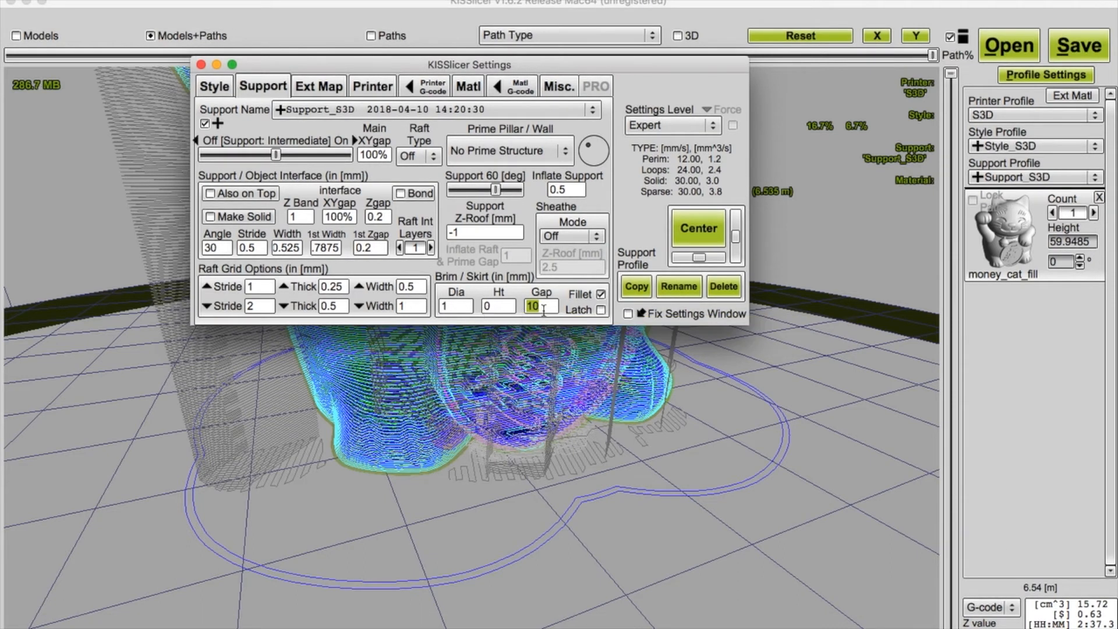
left_click(455, 306)
double_click(465, 308)
left_click(461, 307)
double_click(461, 307)
left_click(500, 307)
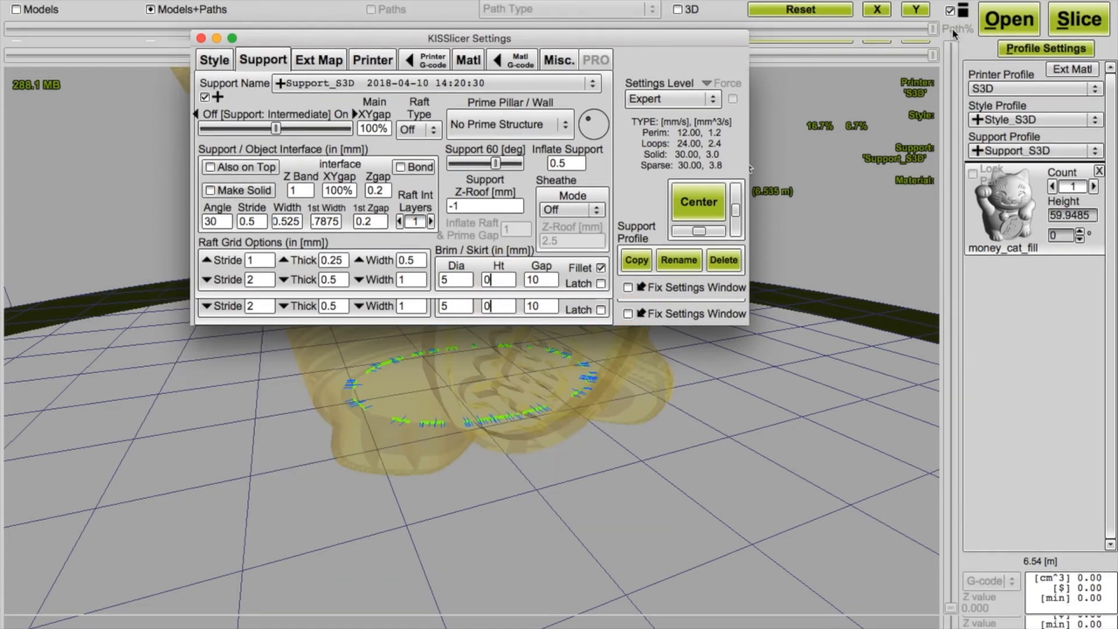
Slice the cat again and examine the widened skirt with the 3D path display switched on and off
left_click(1072, 46)
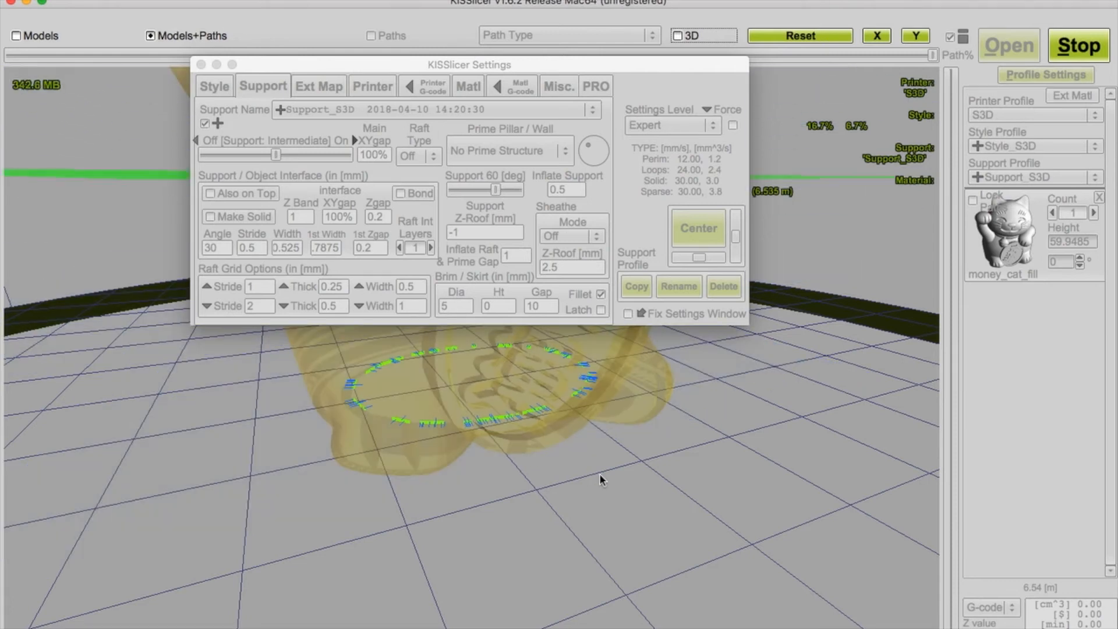
mouse_move(506, 491)
left_mouse_down()
mouse_move(550, 412)
mouse_move(532, 437)
left_mouse_up()
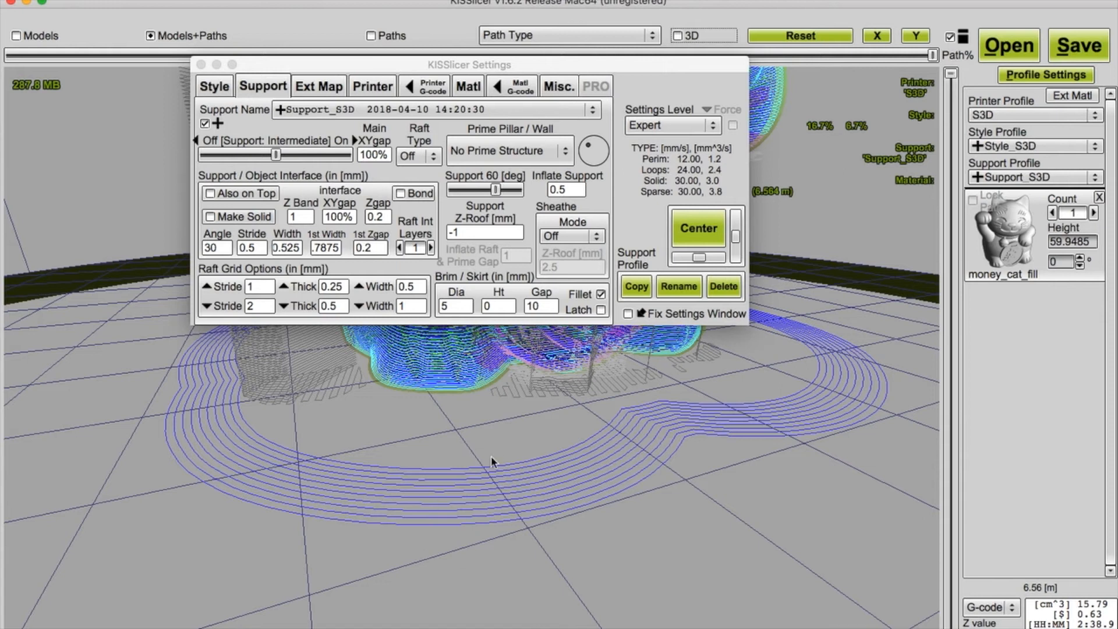
left_click(678, 37)
left_click(677, 37)
Set the Brim/Skirt Gap to 0 mm and slice the cat again
left_click(543, 305)
left_click(553, 310)
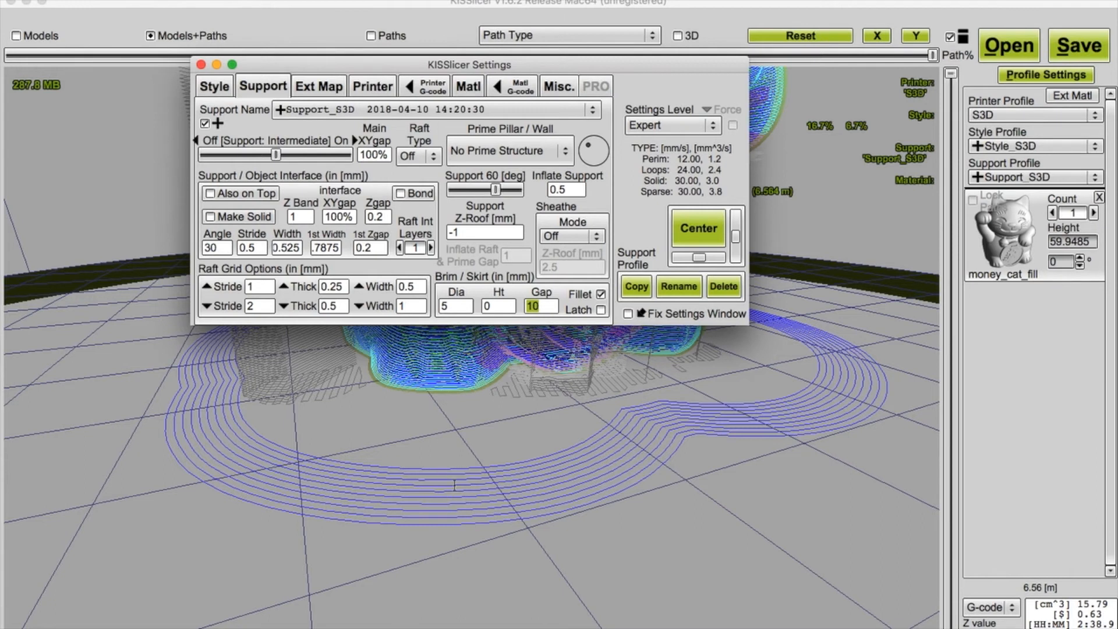
type("0")
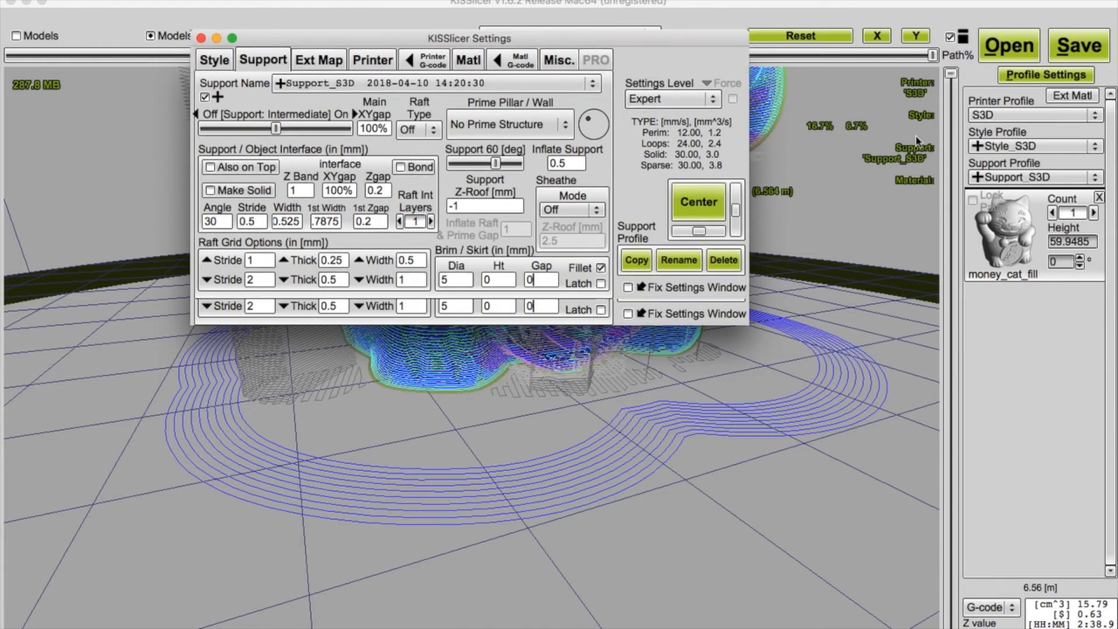
left_click(504, 306)
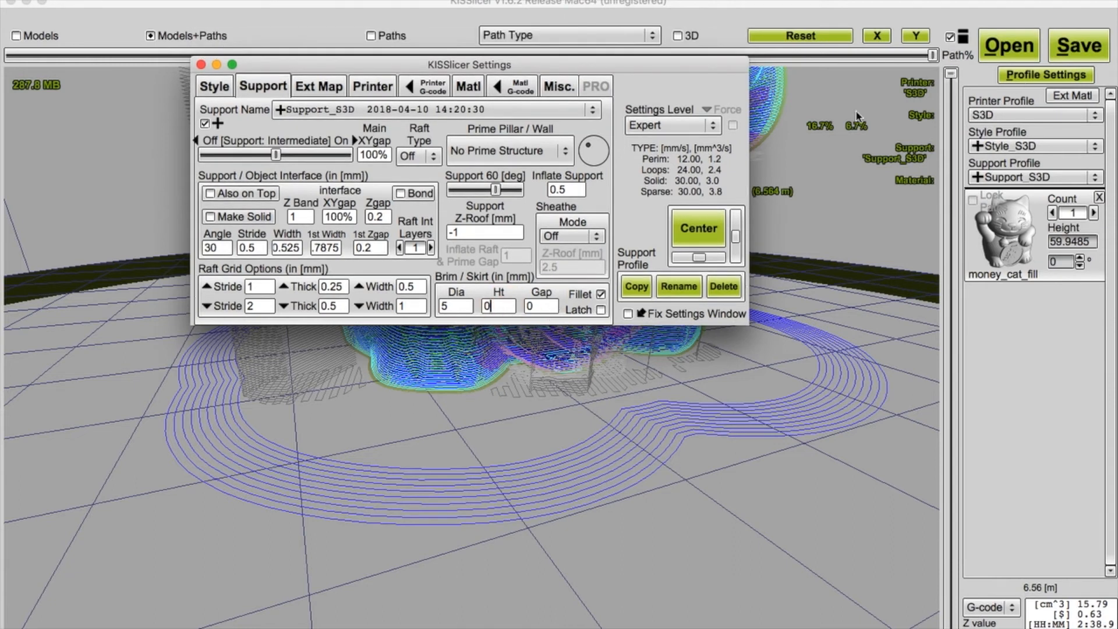
left_click(1081, 46)
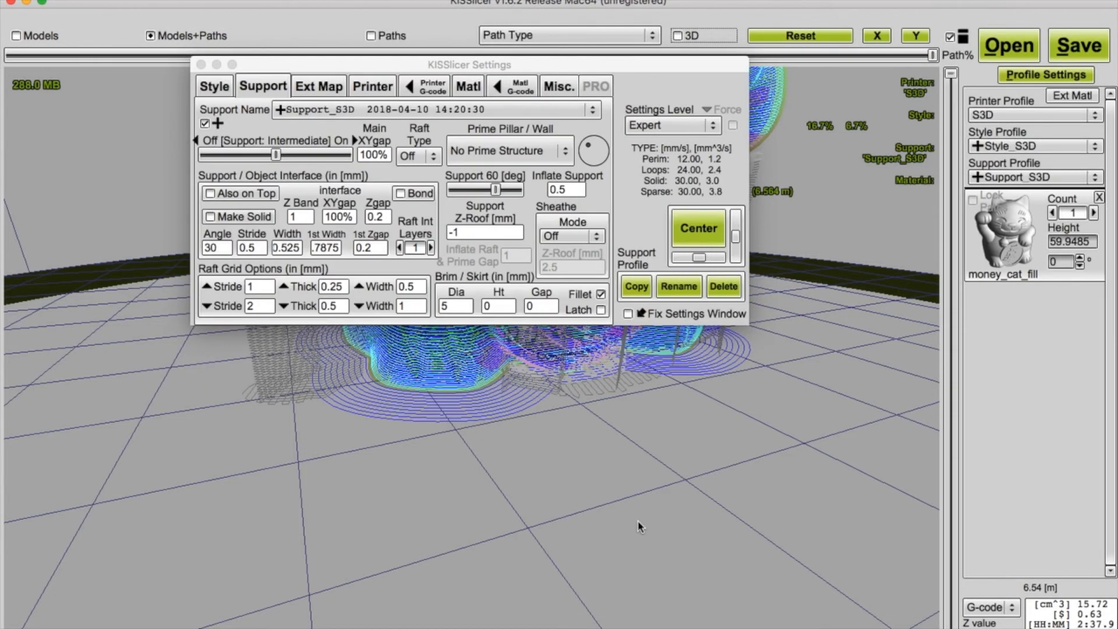
Examine the brim attached to the cat's base, comparing the 3D and line path displays
left_click_drag(502, 412, 523, 475)
scroll(523, 478, "up", 3)
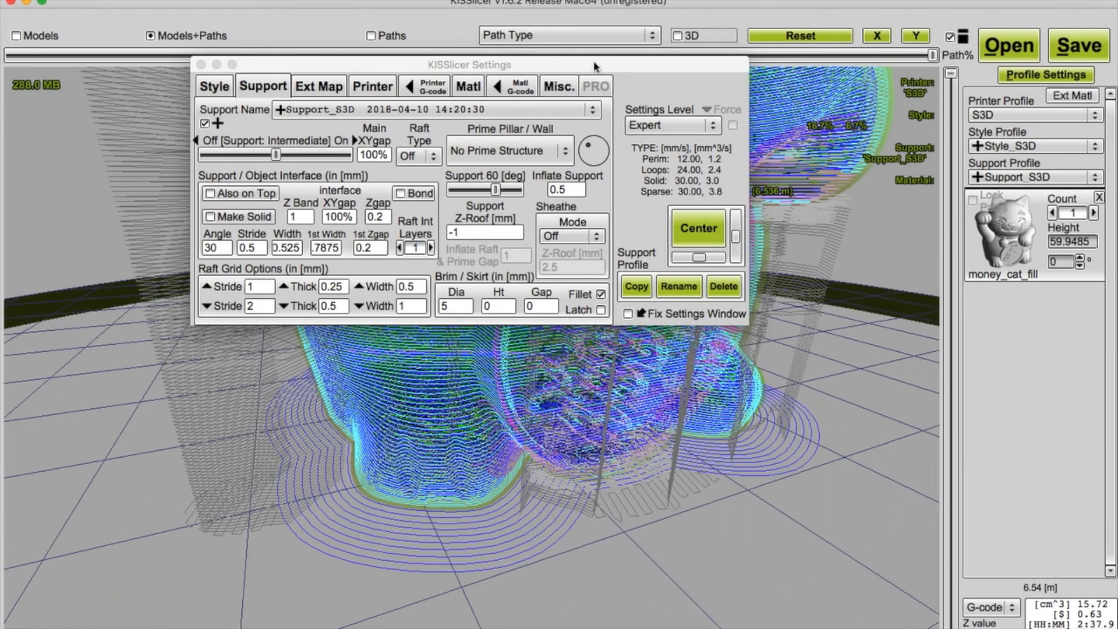
left_click(677, 35)
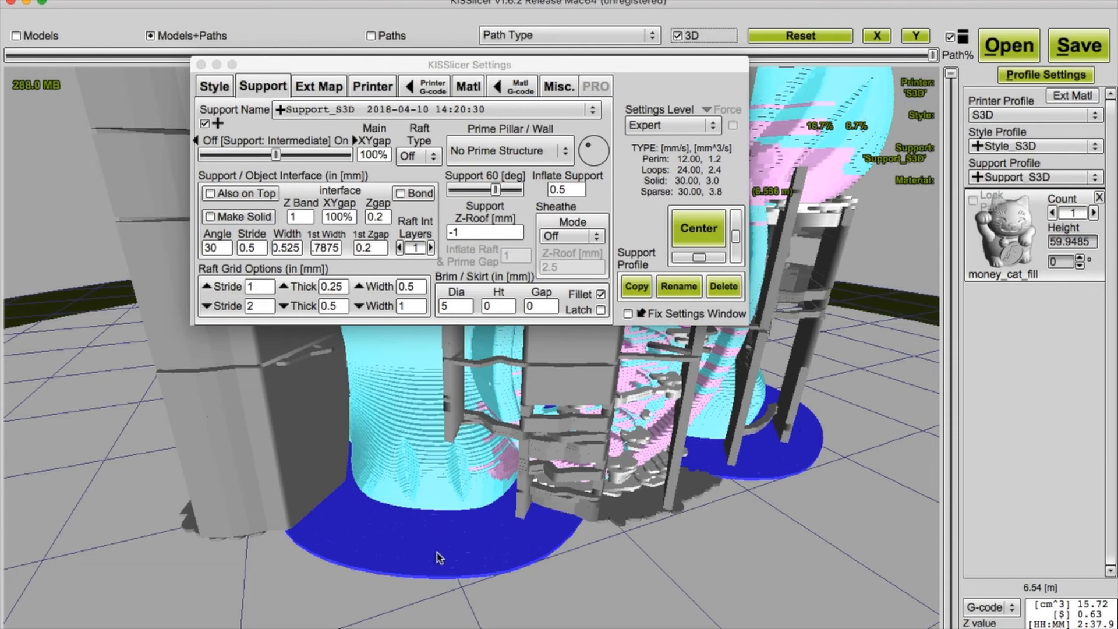
left_click(677, 36)
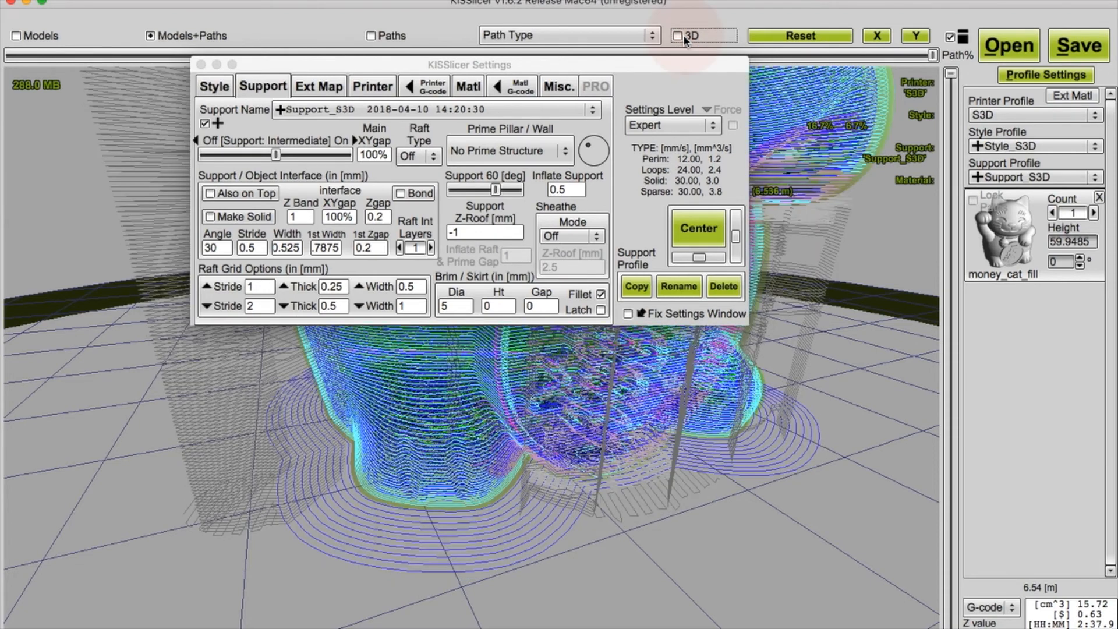
mouse_move(553, 573)
left_mouse_down()
mouse_move(569, 530)
mouse_move(540, 524)
mouse_move(552, 550)
left_mouse_up()
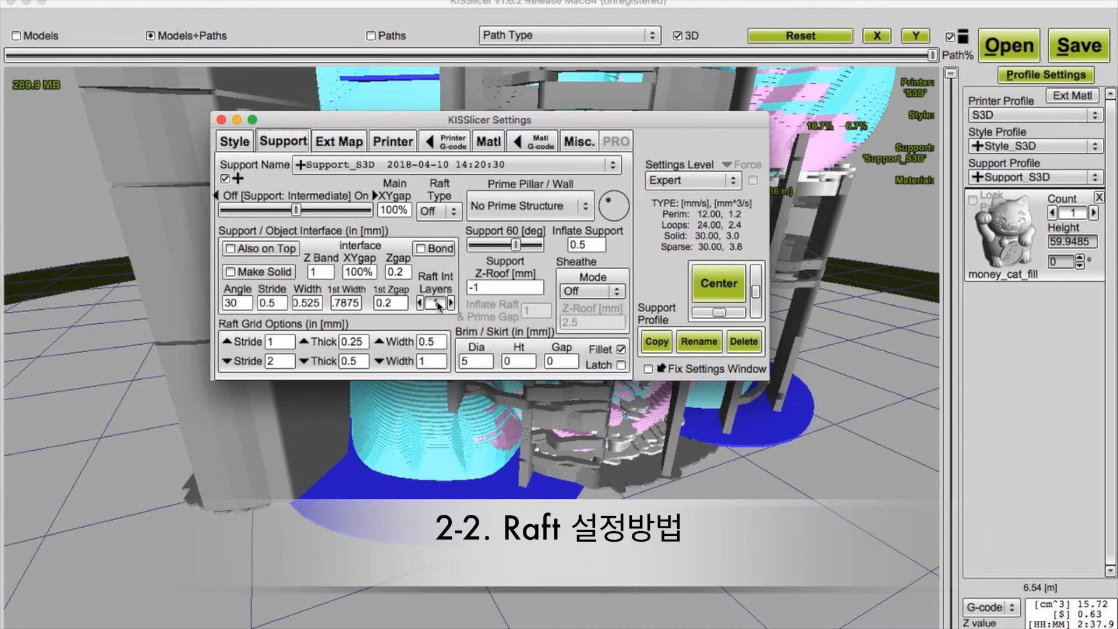
Set the Raft Type to Grid in the Support profile settings and slice the cat again
left_click_drag(510, 122, 503, 121)
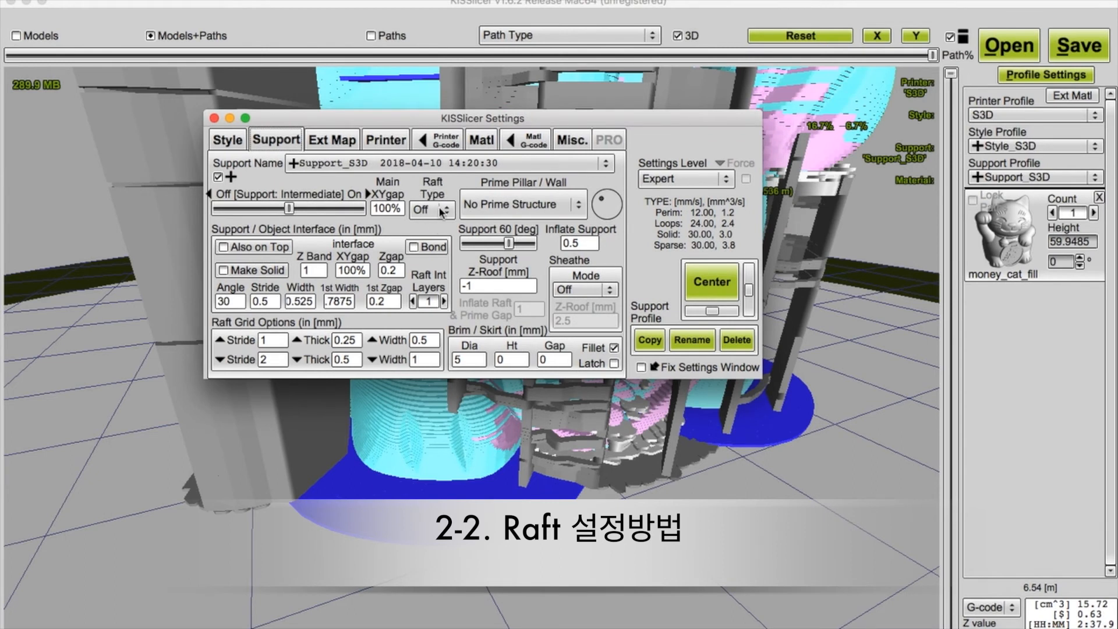
left_click(441, 211)
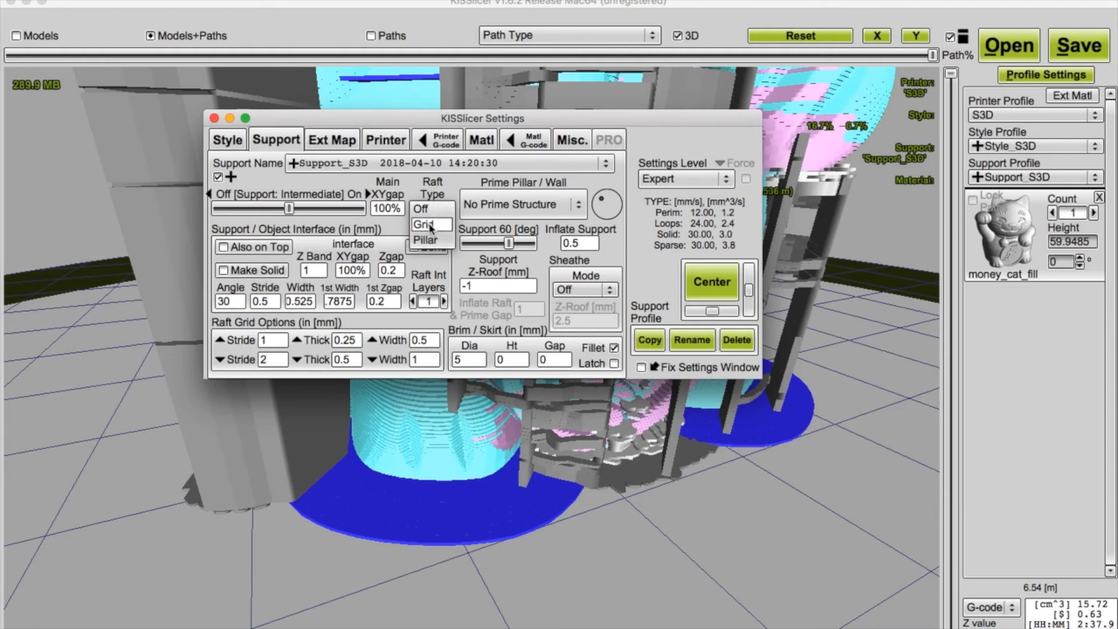
left_click(429, 224)
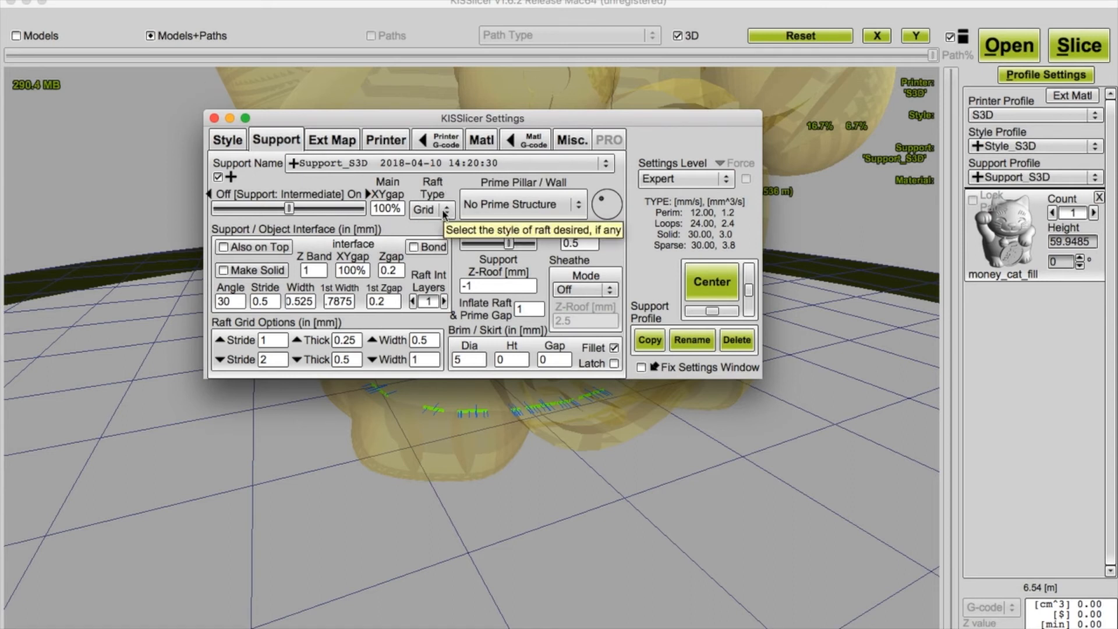
left_click(444, 211)
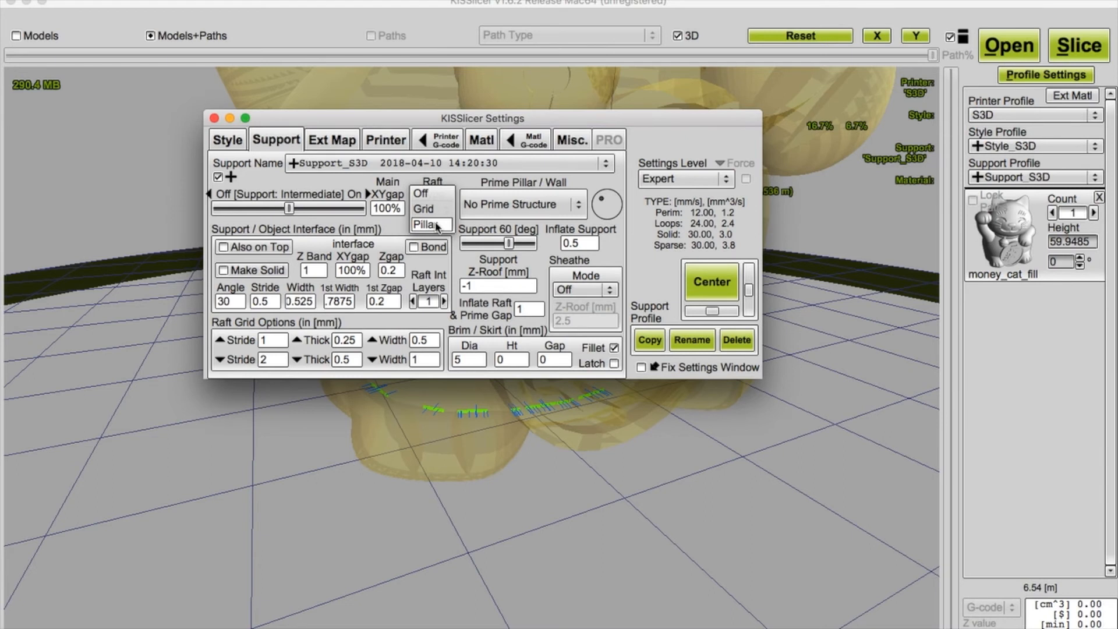
left_click(421, 211)
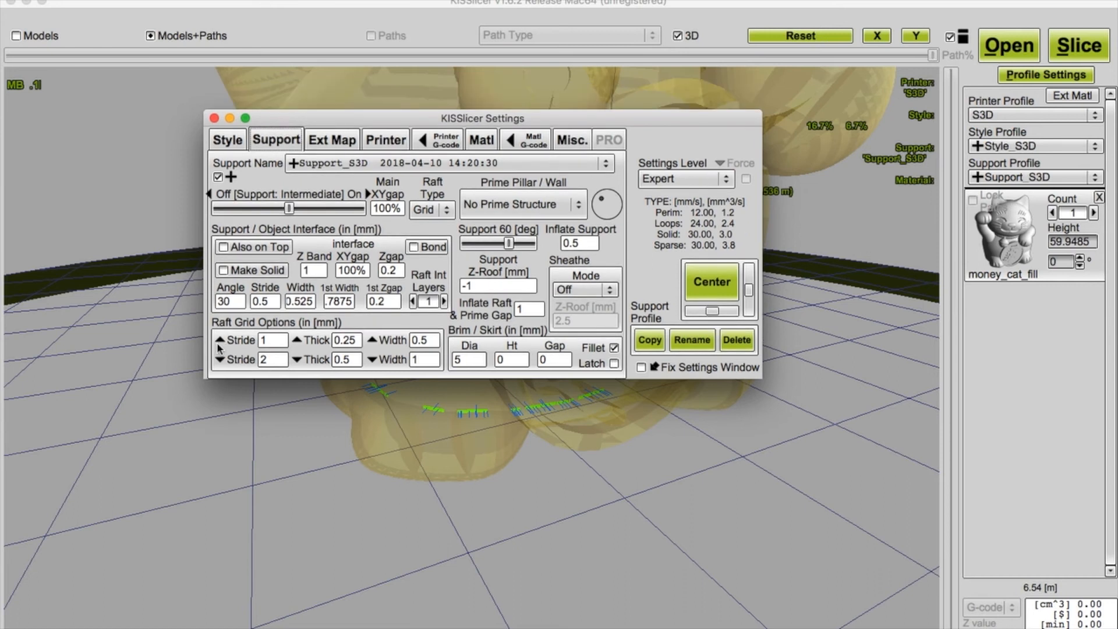
left_click(1073, 47)
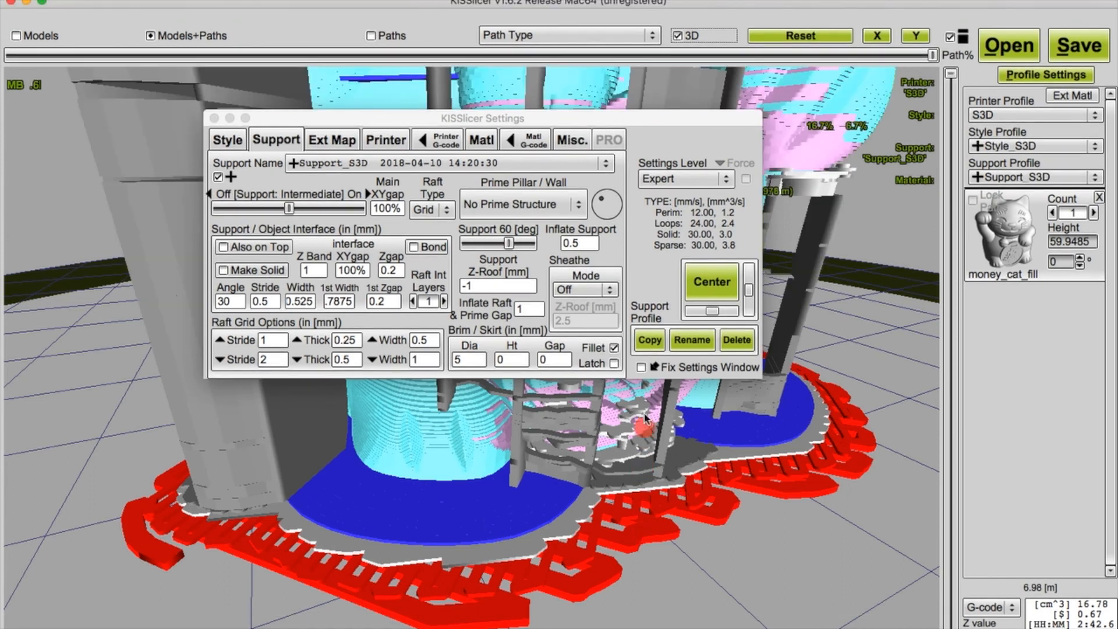
Lower the layer display to the first raft layer and step up to the second to examine the grid pattern
right_click_drag(645, 413, 654, 364)
right_click_drag(604, 500, 607, 500)
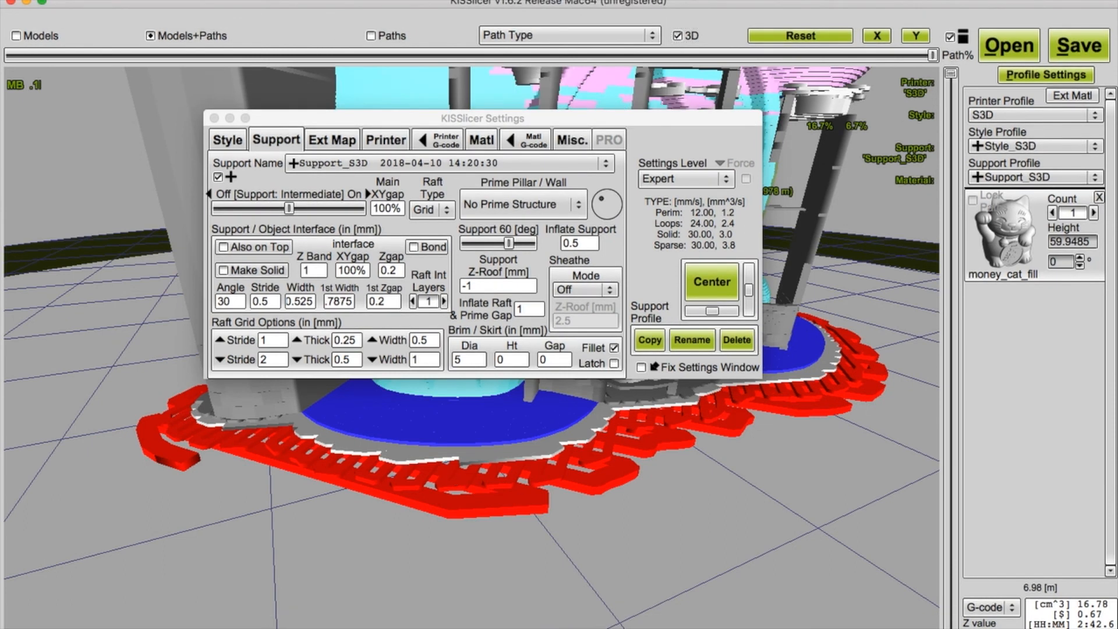
left_click_drag(954, 128, 950, 627)
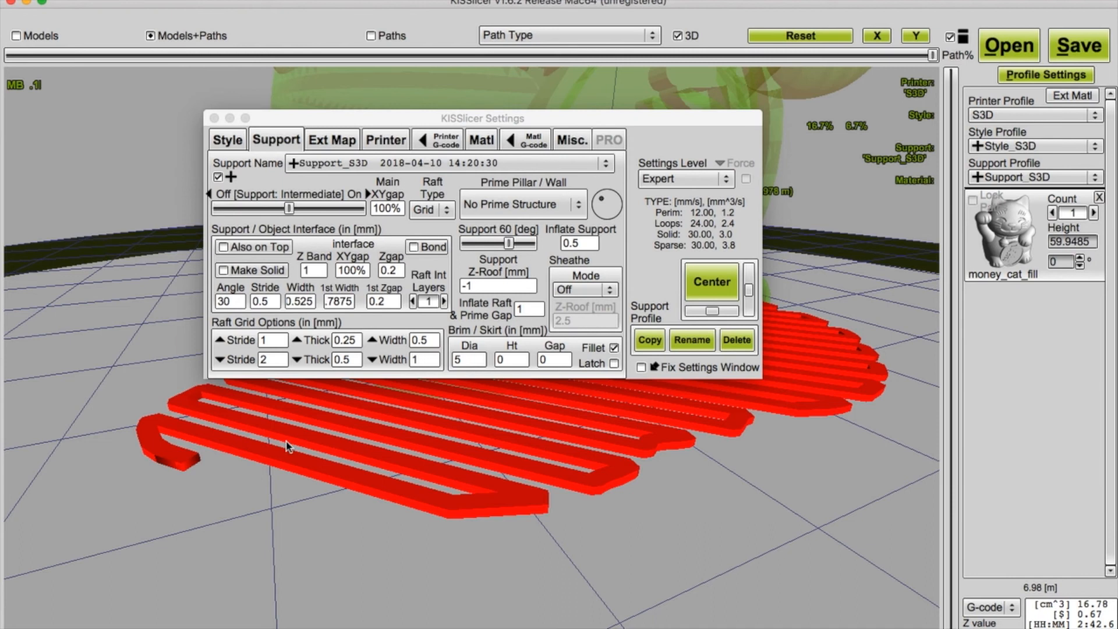
left_click_drag(389, 543, 297, 587)
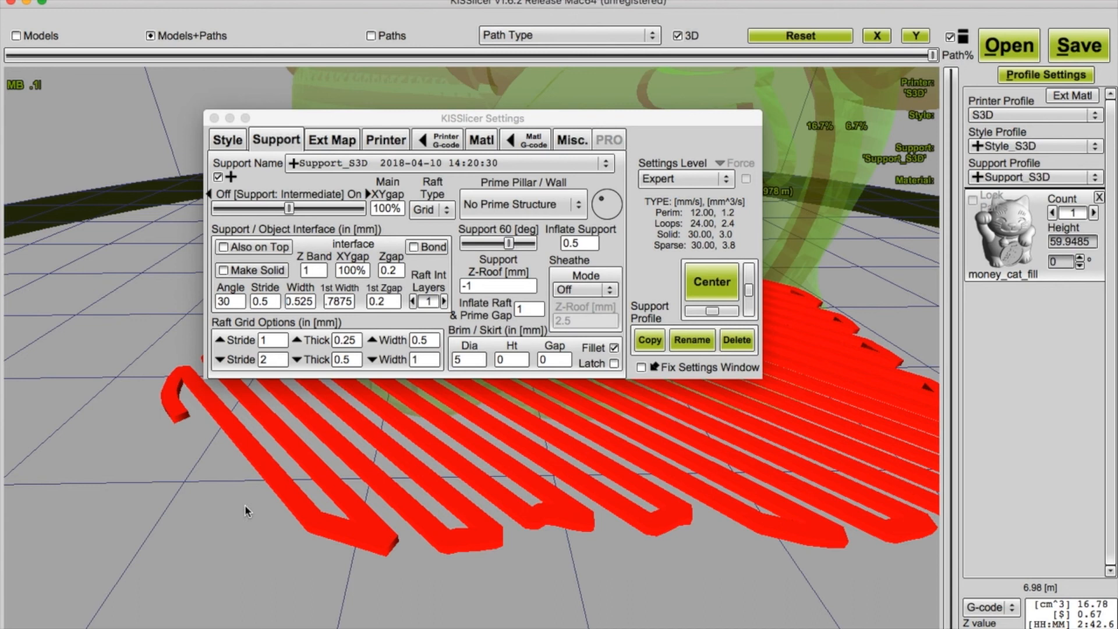
left_click(270, 487)
left_click(289, 478)
left_click_drag(950, 628, 950, 626)
right_click_drag(533, 573, 564, 584)
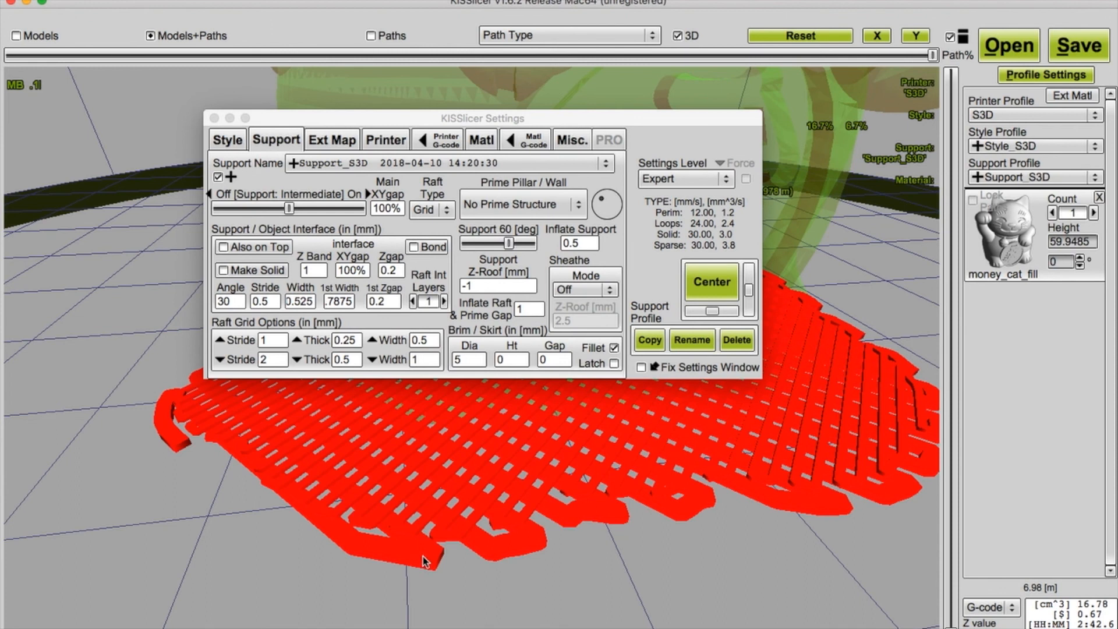
Set the lower raft layer's thickness to 0.25 mm and stride to 3 mm, and slice the cat again
left_click(352, 362)
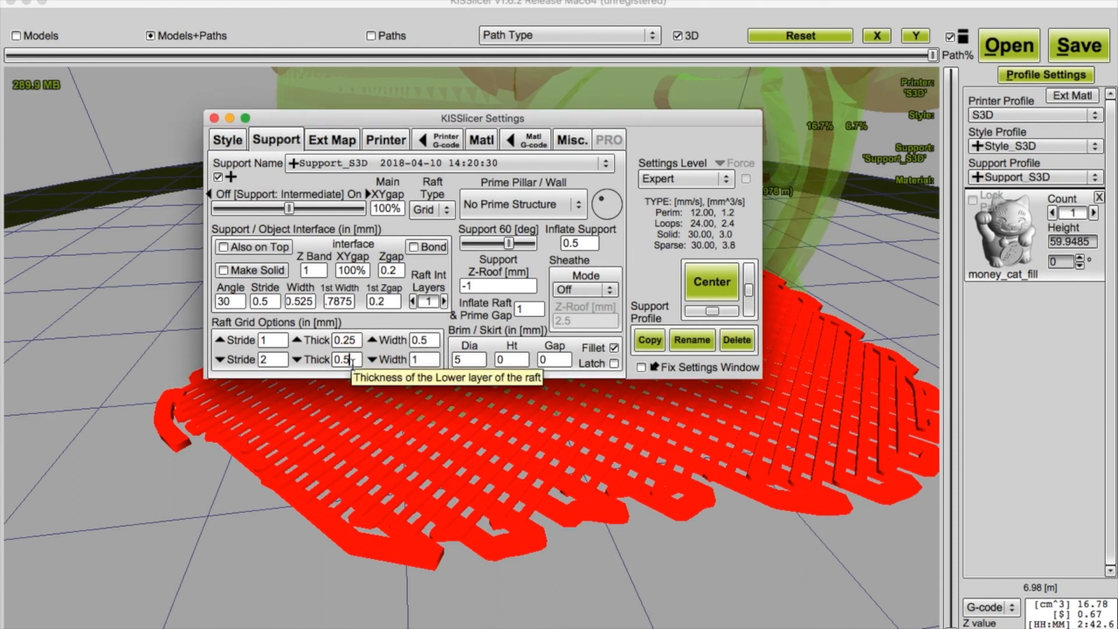
key("BackSpace")
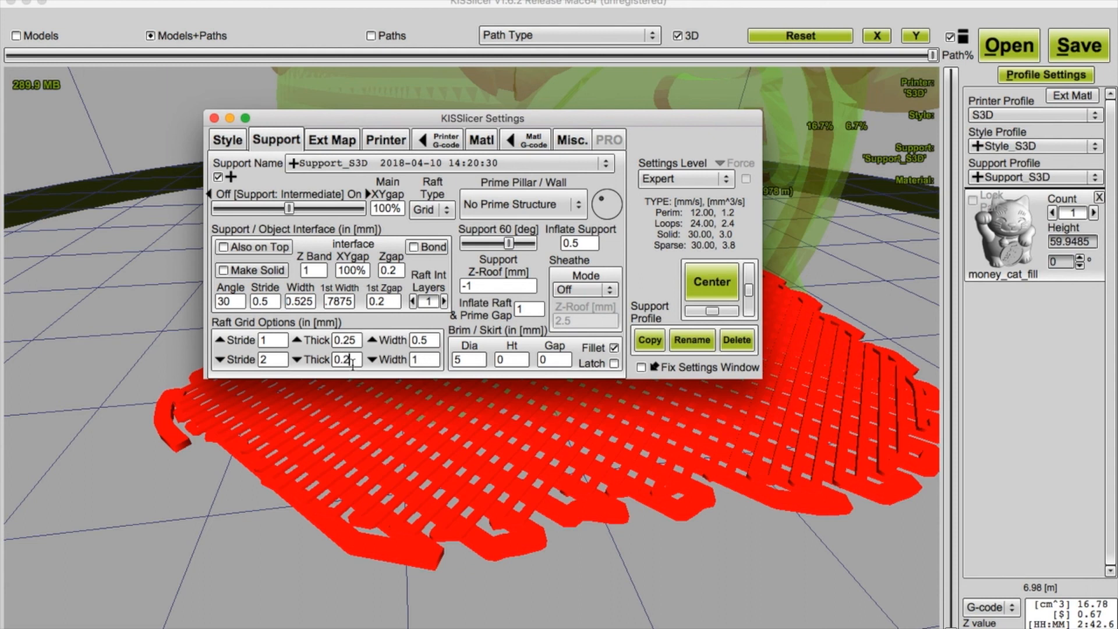
left_click(419, 362)
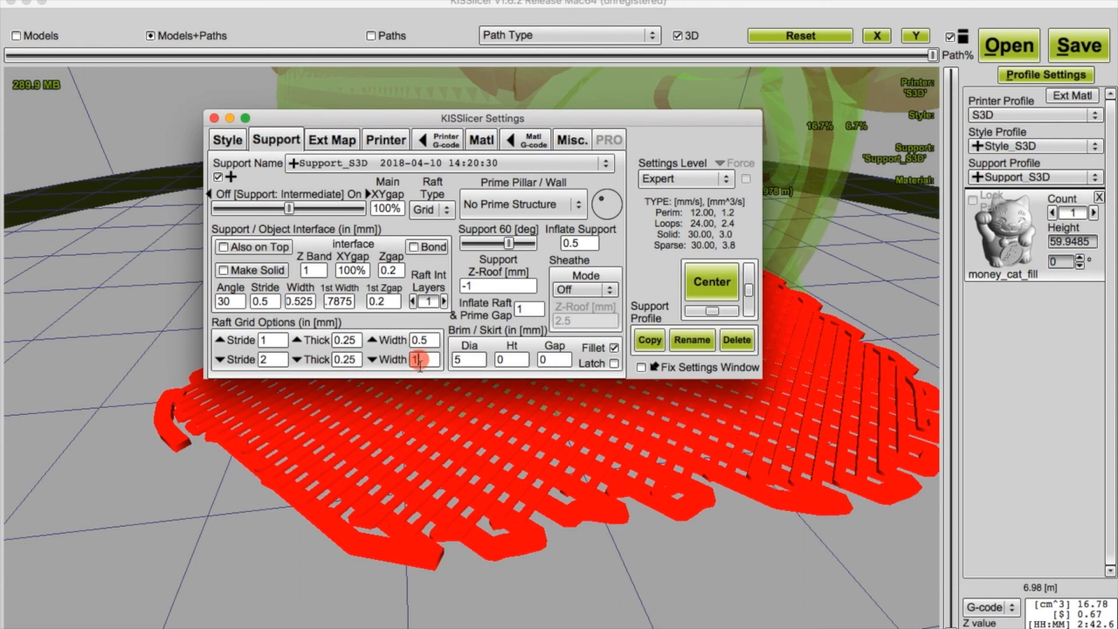
double_click(266, 361)
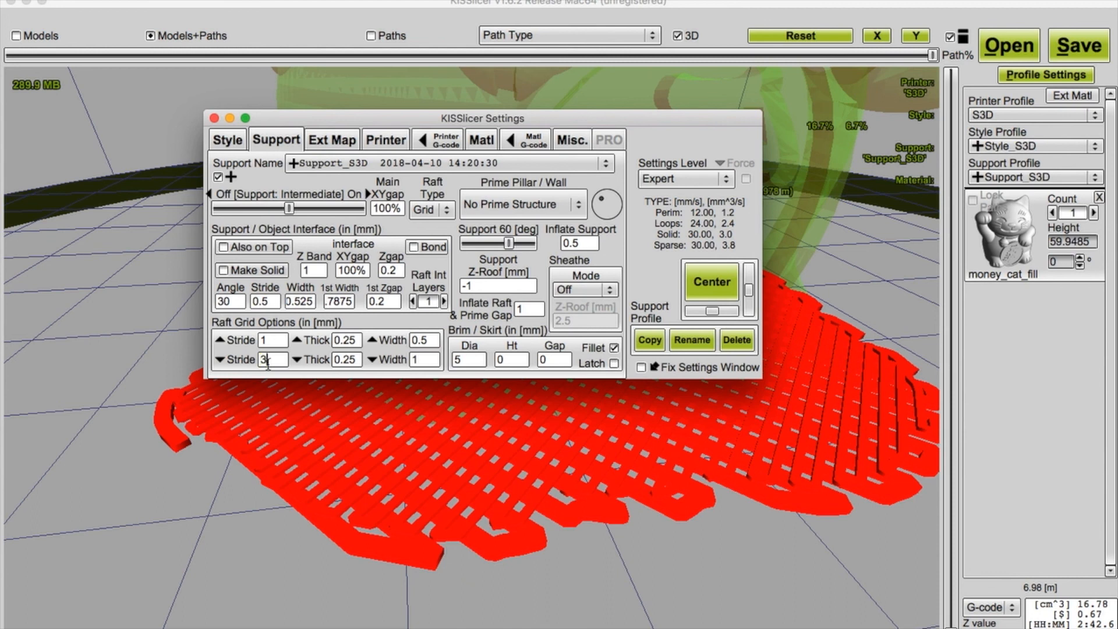
type("3")
left_click(422, 360)
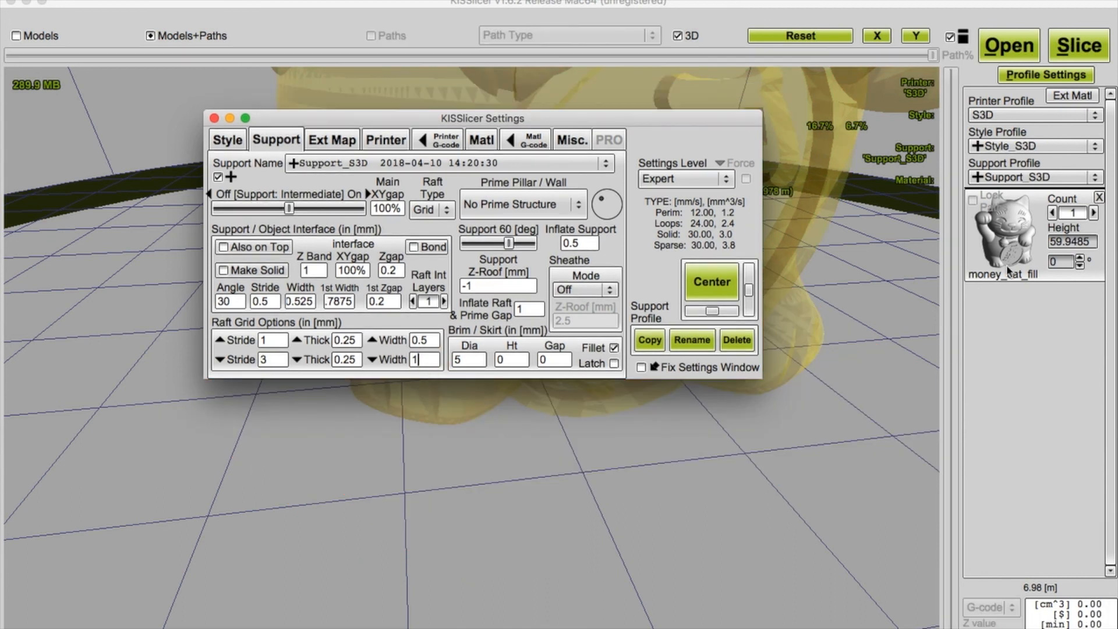
left_click(1098, 44)
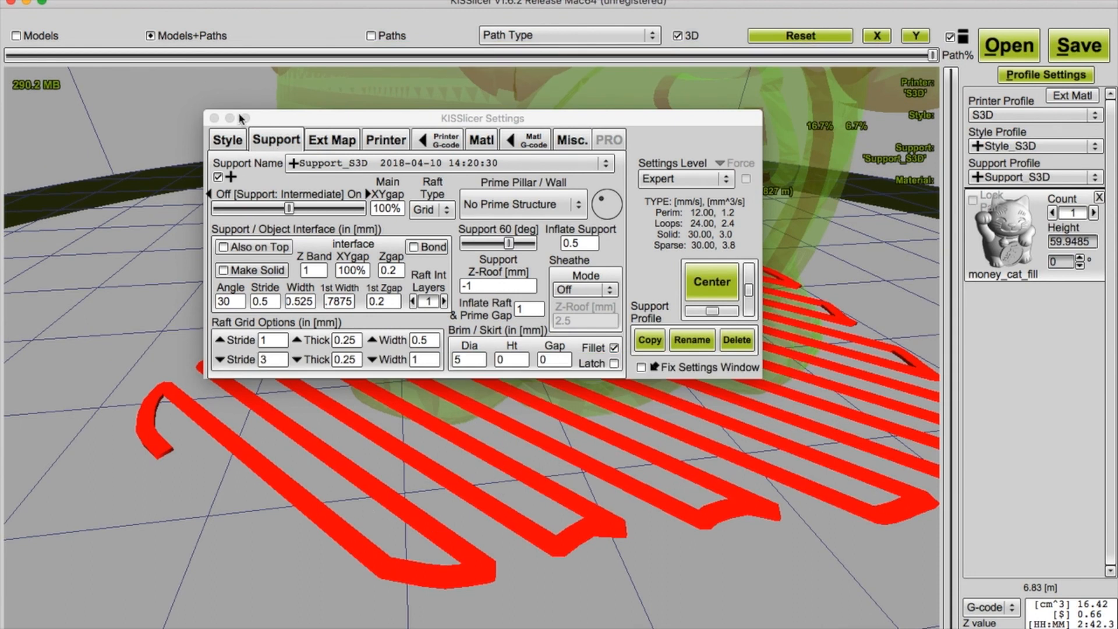
Close the settings and examine the wider-spaced lower raft layer beneath the cat
left_click(214, 119)
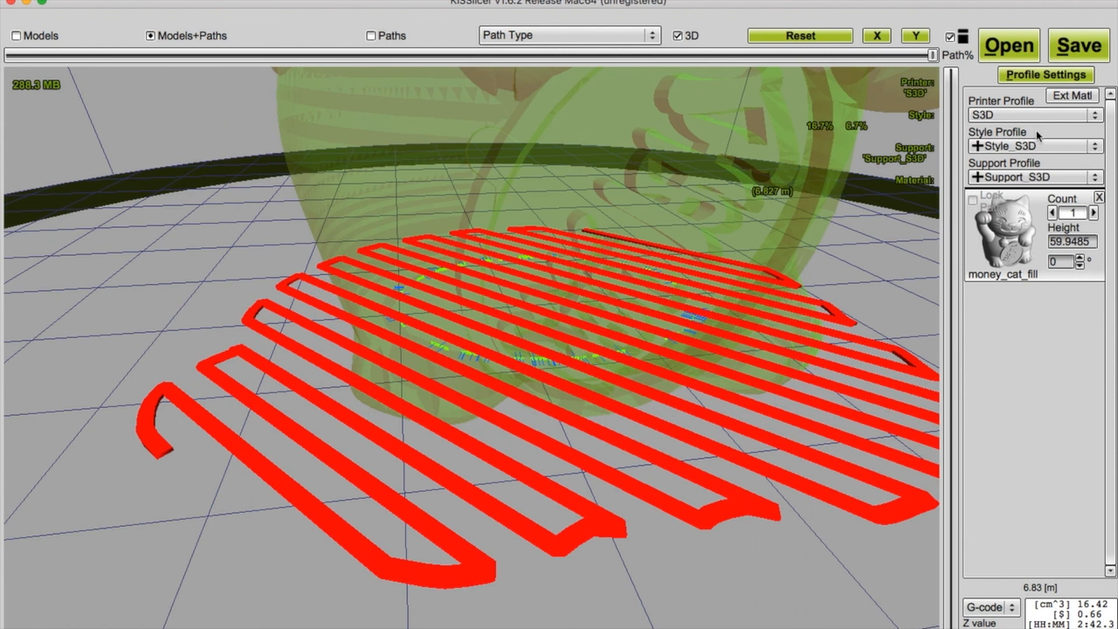
scroll(674, 338, "down", 2)
mouse_move(669, 496)
left_mouse_down()
mouse_move(592, 497)
mouse_move(599, 517)
mouse_move(679, 532)
mouse_move(655, 548)
left_mouse_up()
Reopen the Support profile settings and move the window up, clear of the raft lines
left_click(1043, 77)
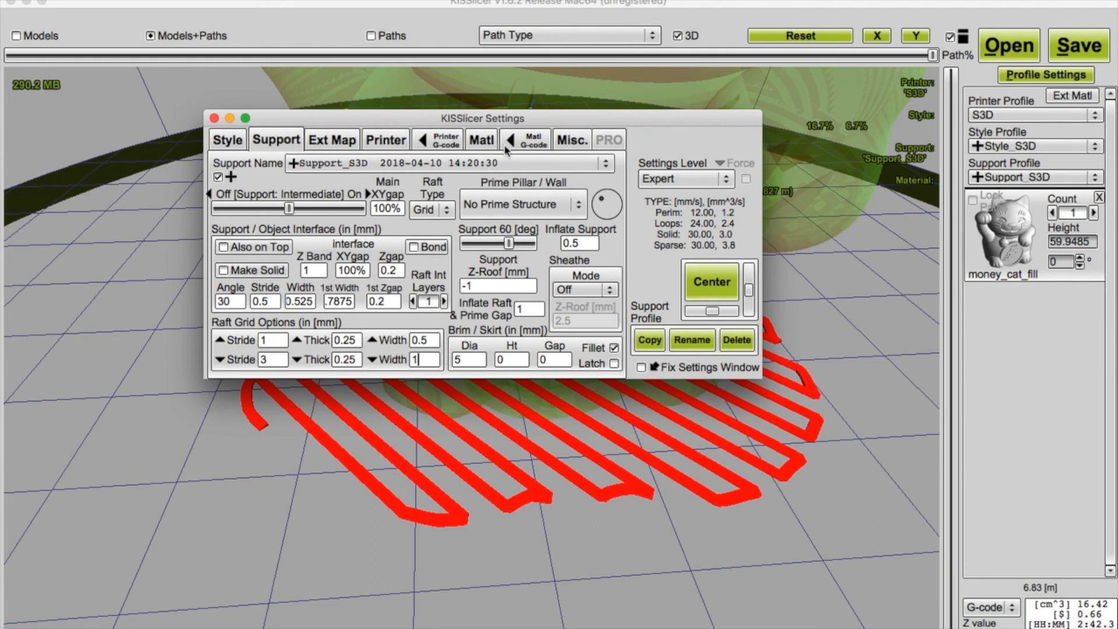
left_click_drag(523, 117, 536, 79)
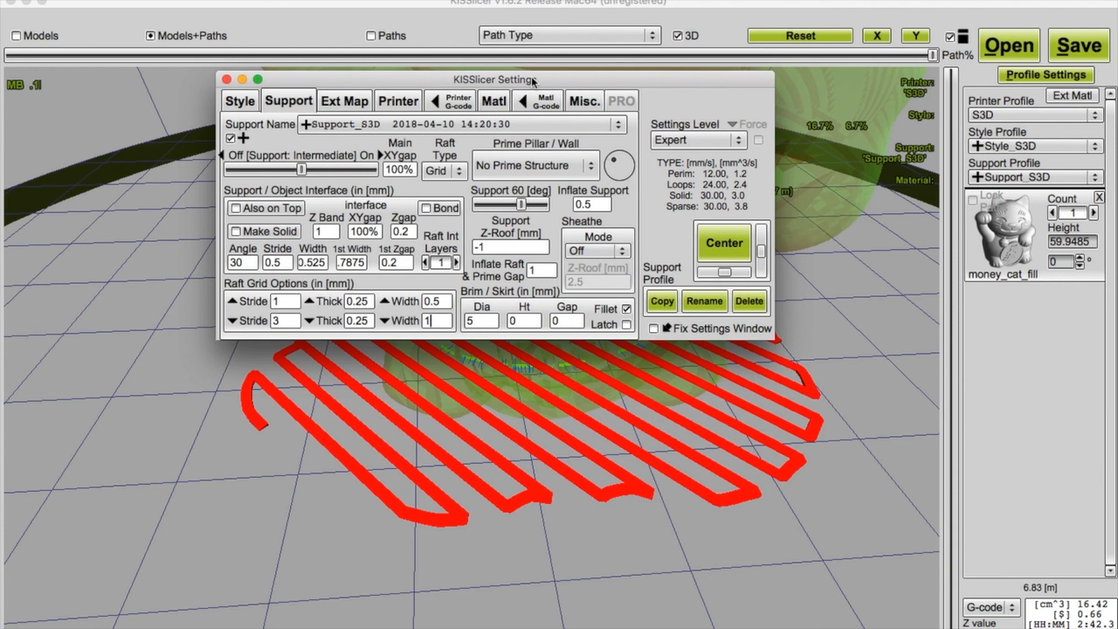
left_click_drag(533, 82, 533, 66)
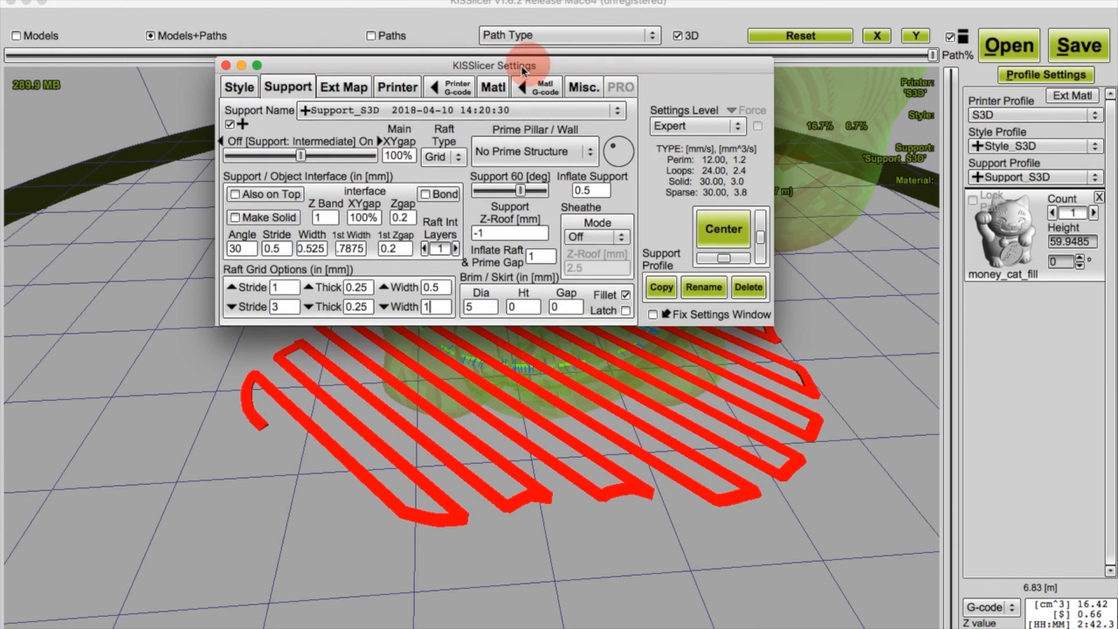